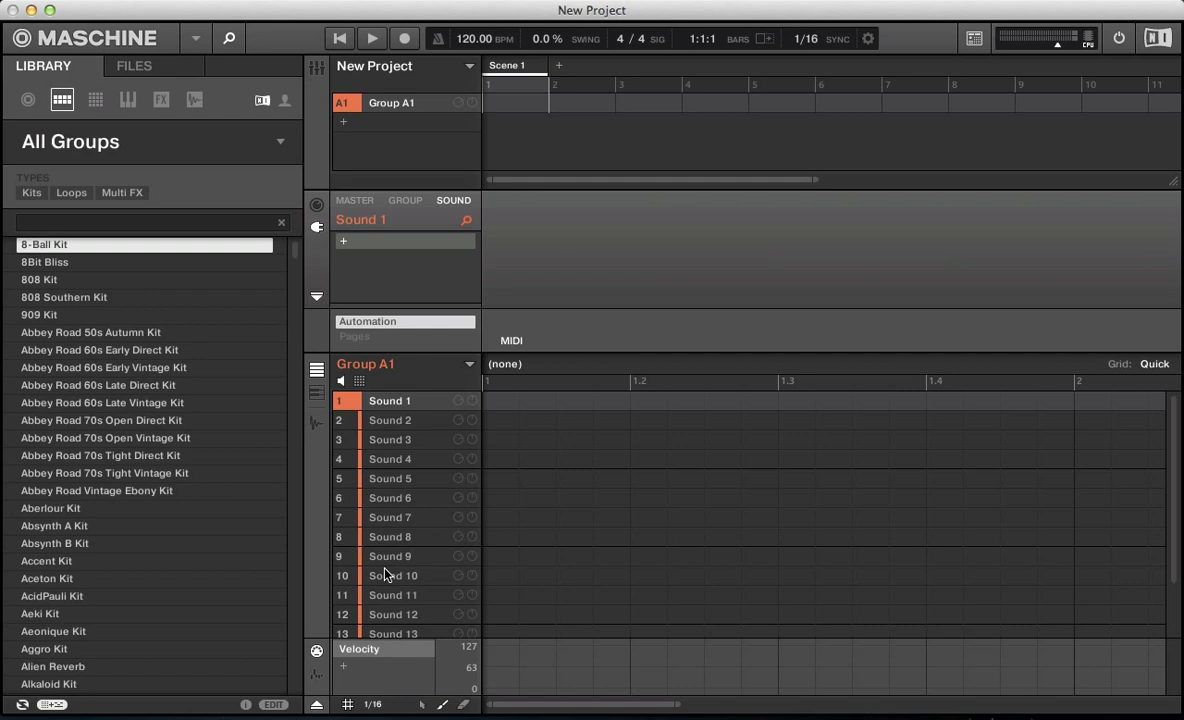
- Load the Ad Voca preset into sound 1 from the instruments library filtered by the Bass type
key(Right)
key(Right)
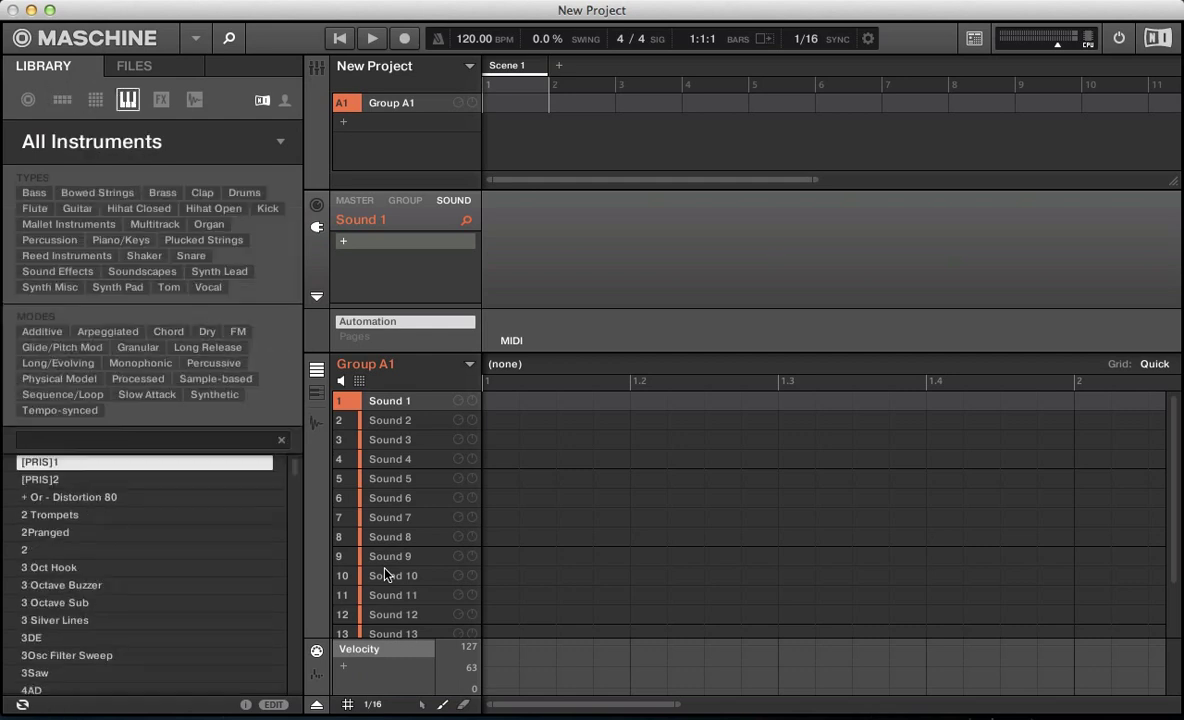
click(29, 194)
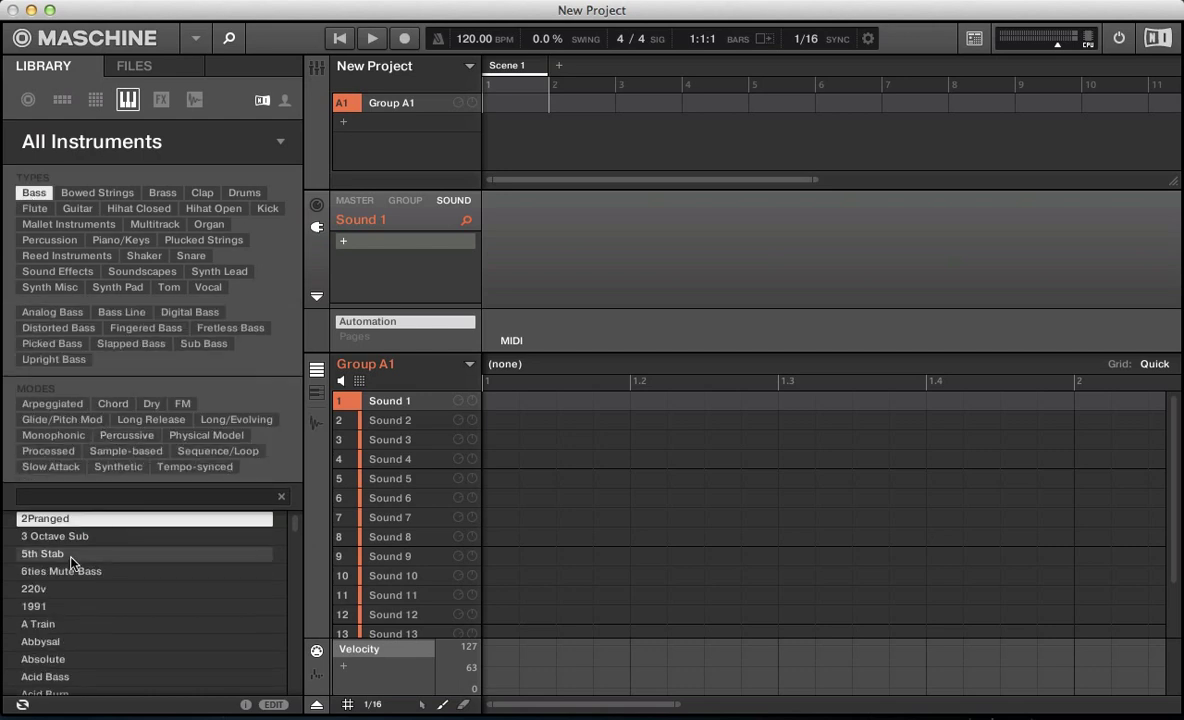
scroll(72, 563, down, 3)
scroll(72, 563, down, 3)
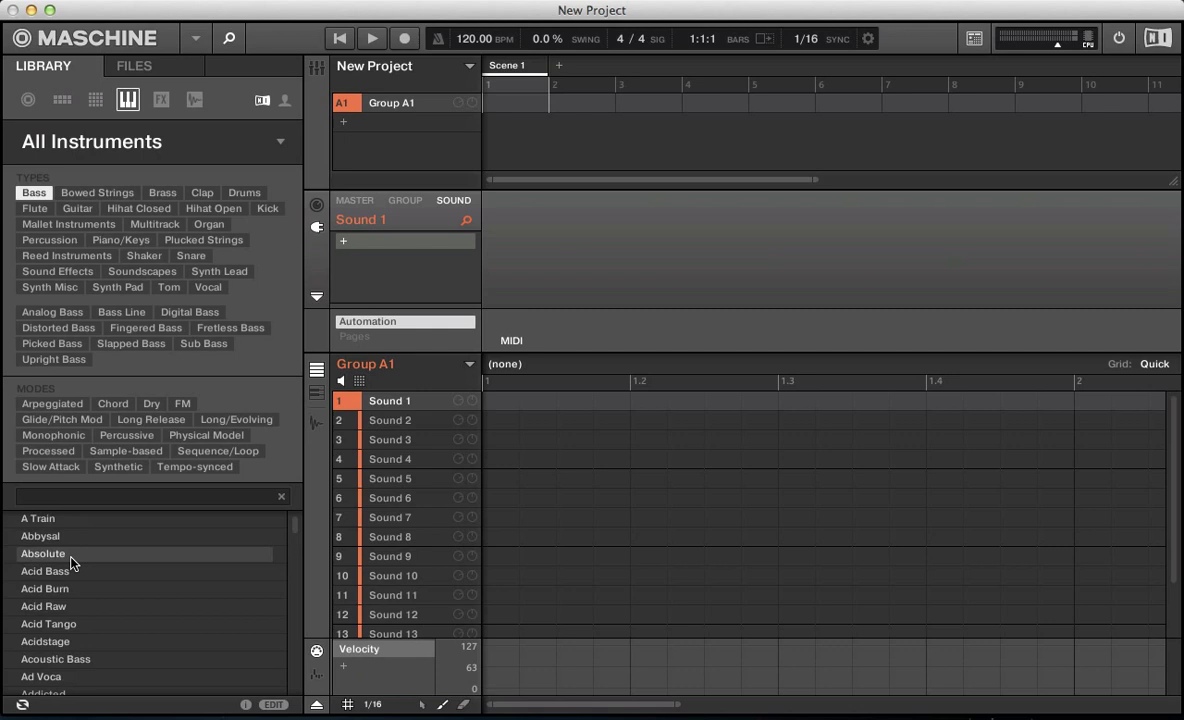
click(40, 677)
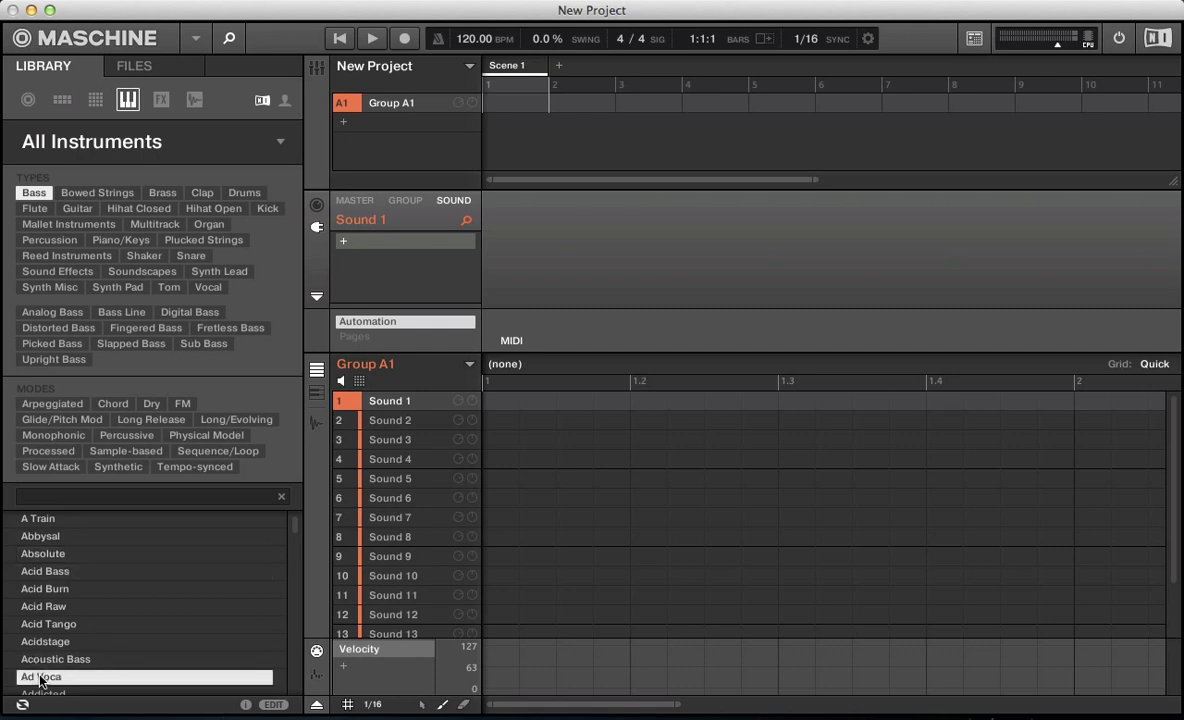
double_click(40, 677)
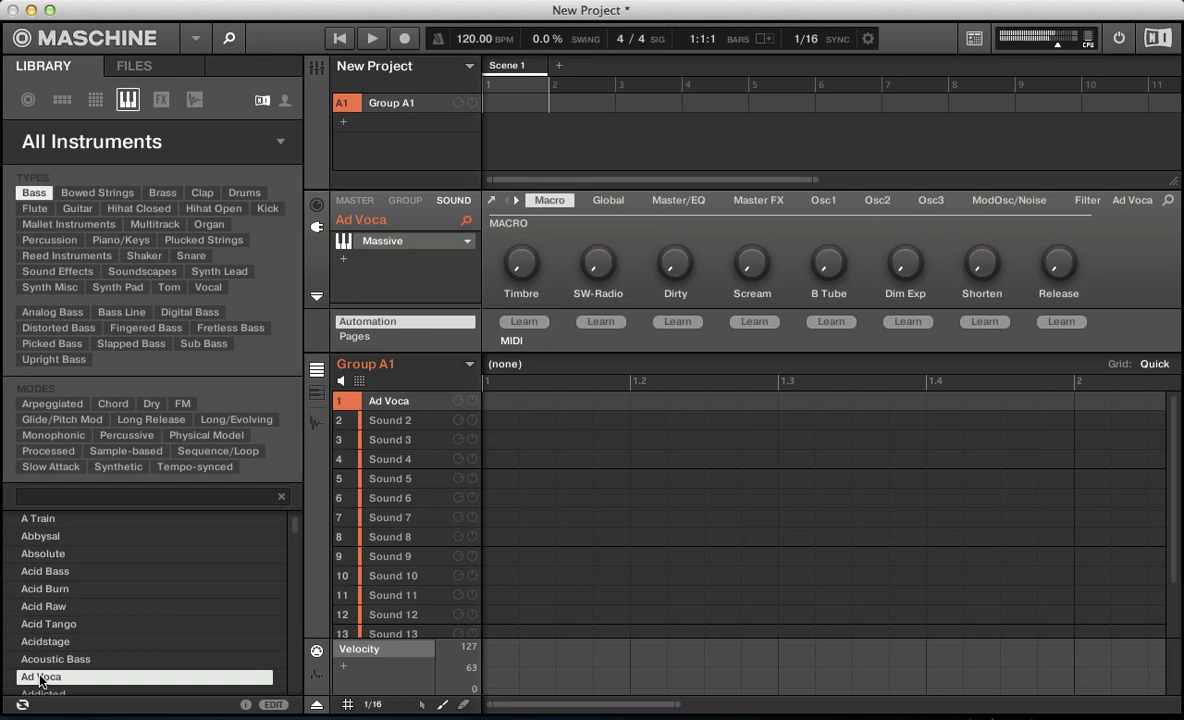
- Select sound 2 and change the instrument type filter from Bass to Synth Lead
key(Down)
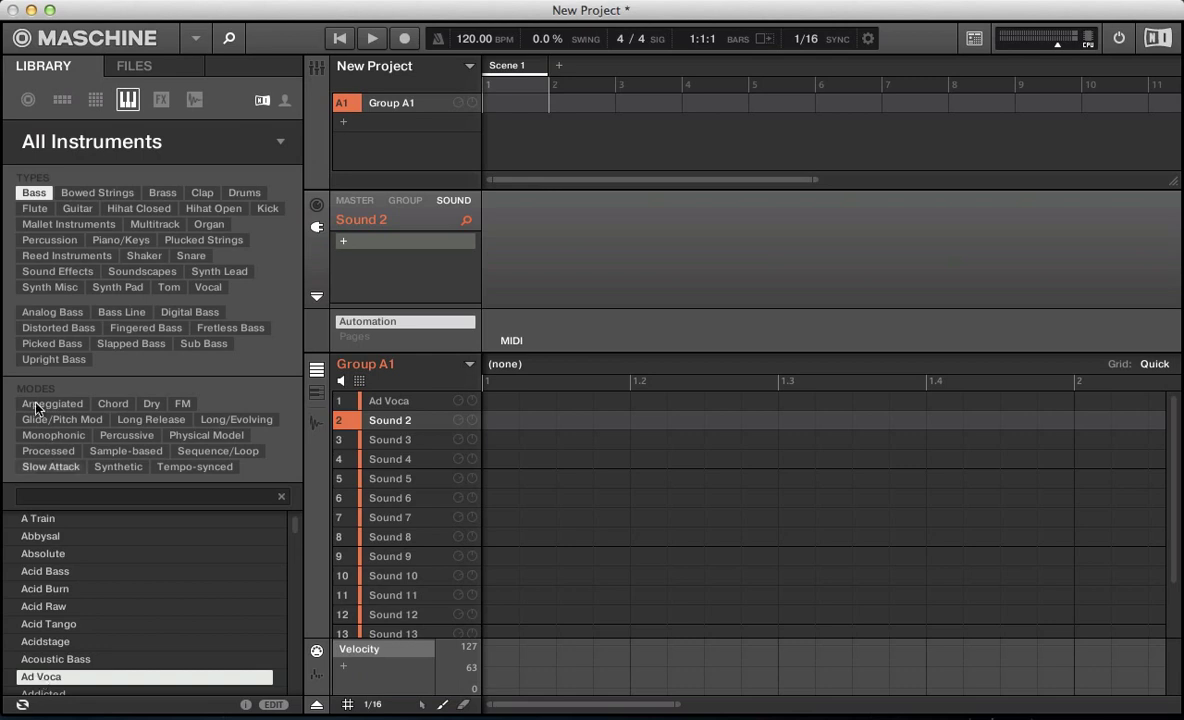
click(36, 188)
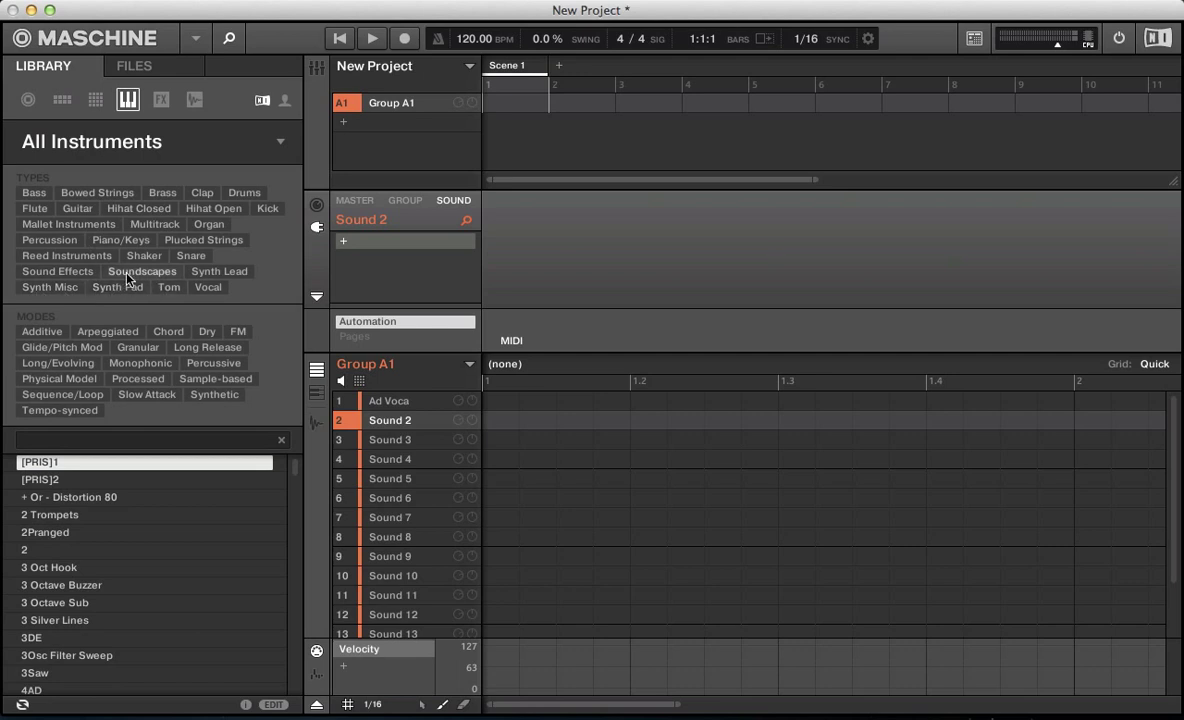
click(219, 271)
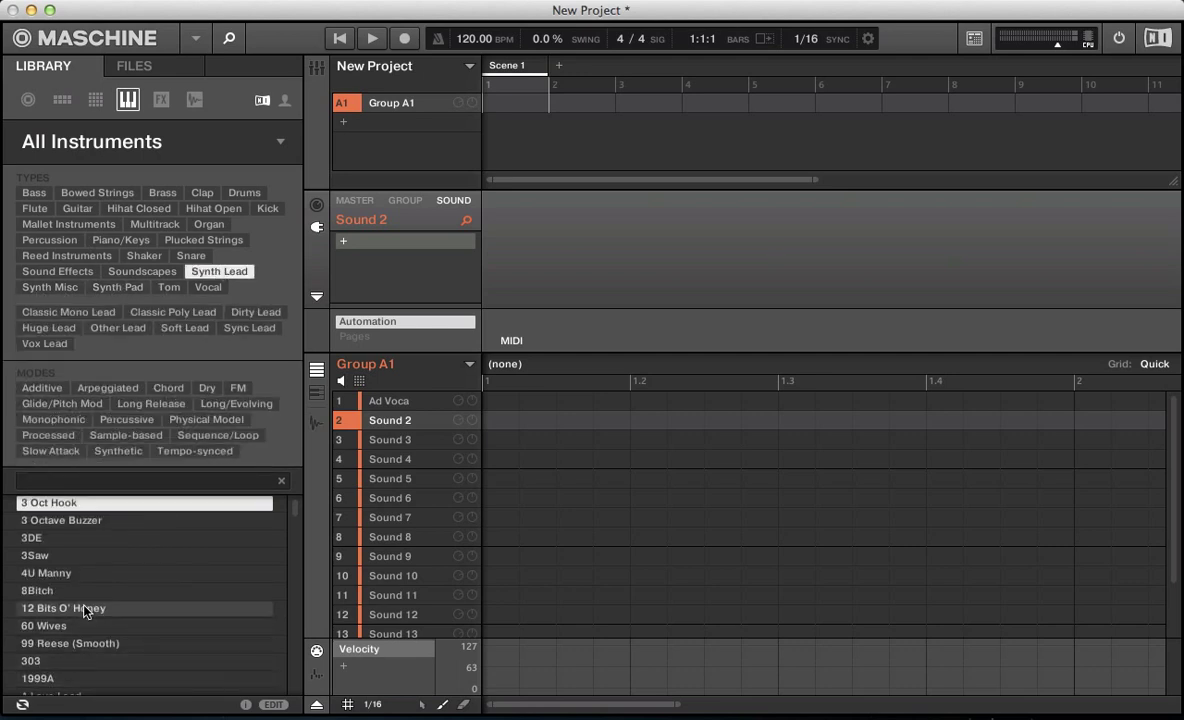
- Try the Amiga Wobble and Any Day Now lead presets on sound 2
scroll(86, 612, down, 1)
scroll(86, 612, up, 1)
scroll(85, 612, down, 3)
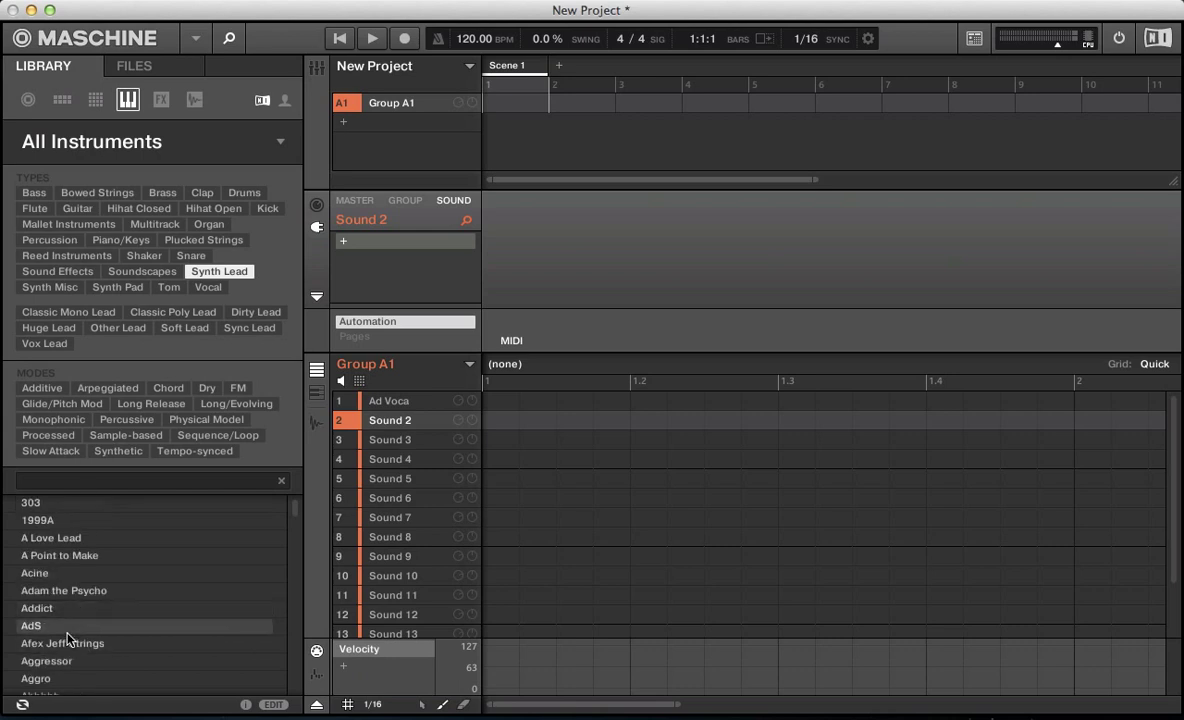
scroll(70, 636, down, 3)
double_click(49, 627)
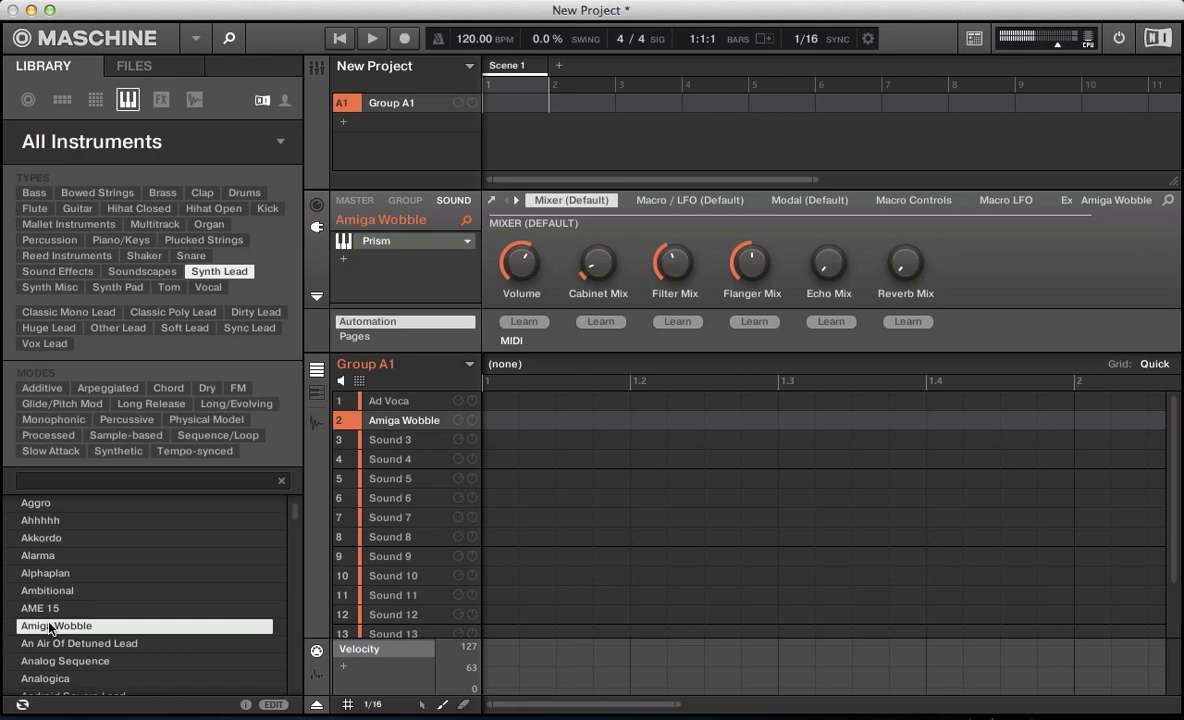
scroll(49, 628, down, 2)
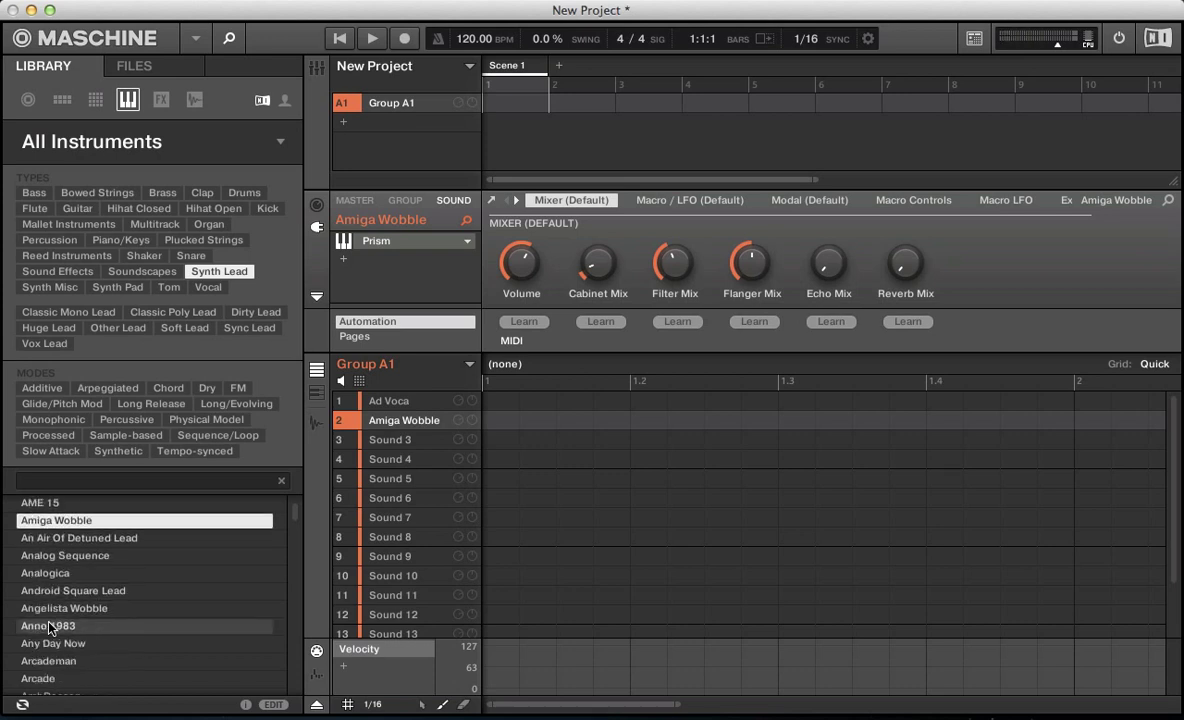
click(37, 645)
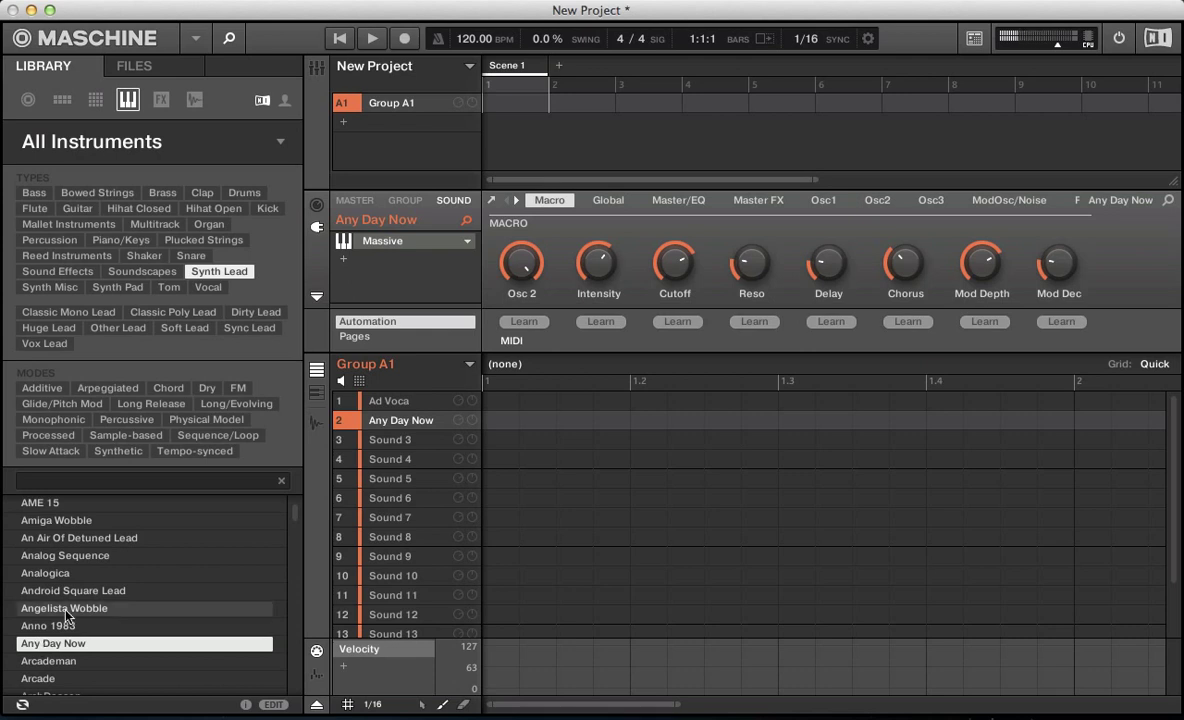
- Load the A Love Lead preset into sound 2
scroll(66, 614, down, 2)
scroll(66, 614, down, 2)
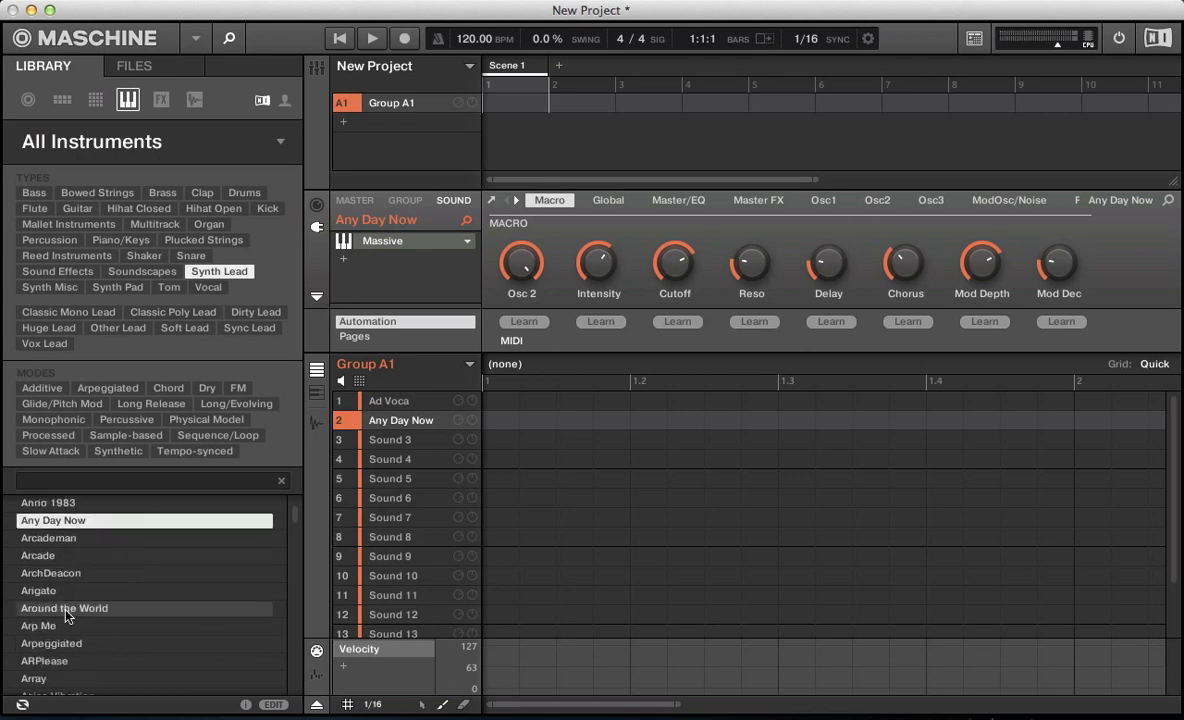
scroll(66, 614, up, 8)
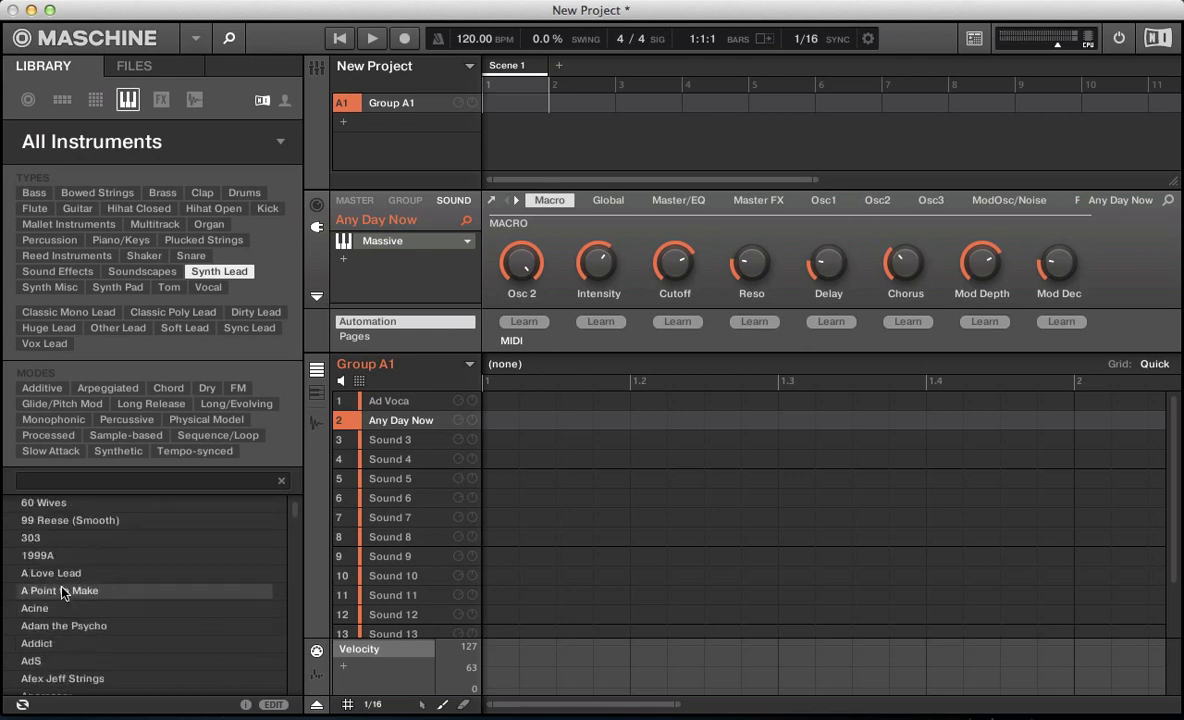
click(61, 575)
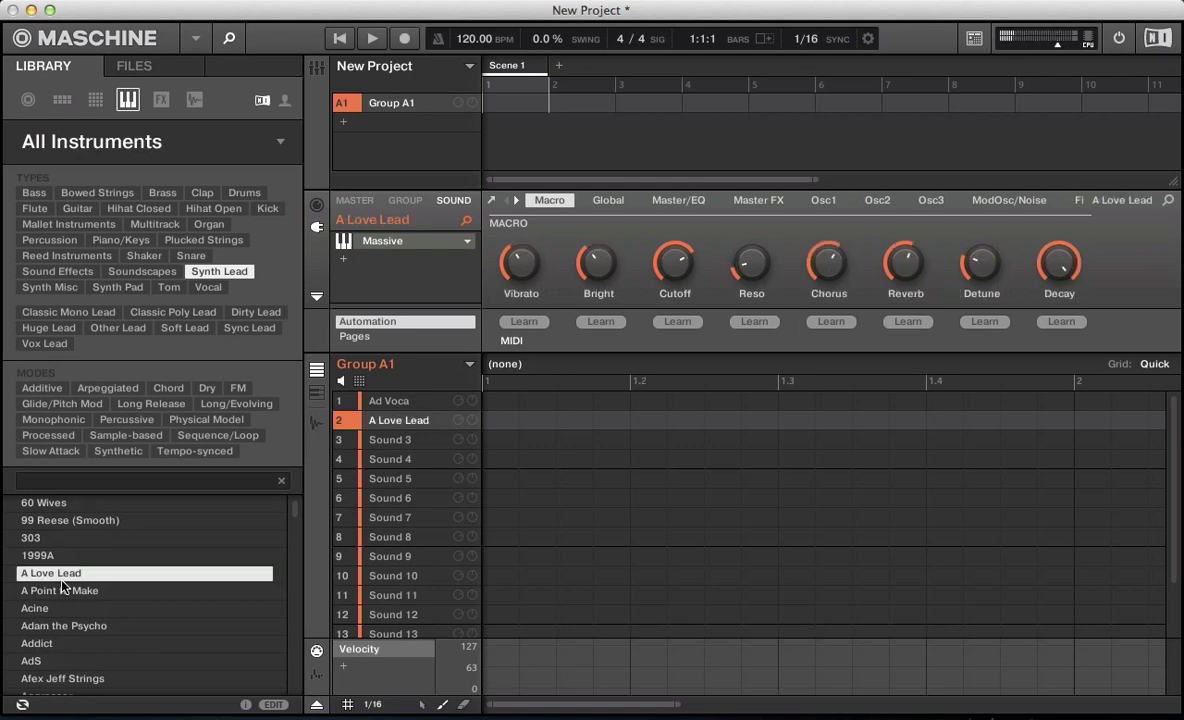
- Compare the bass in sound 1 with the lead in sound 2 by switching between them
key(Up)
key(Down)
key(Up)
key(Down)
- Filter the instruments by the Arpeggiated mode only, without a type, and load Anatomie into sound 3
key(Down)
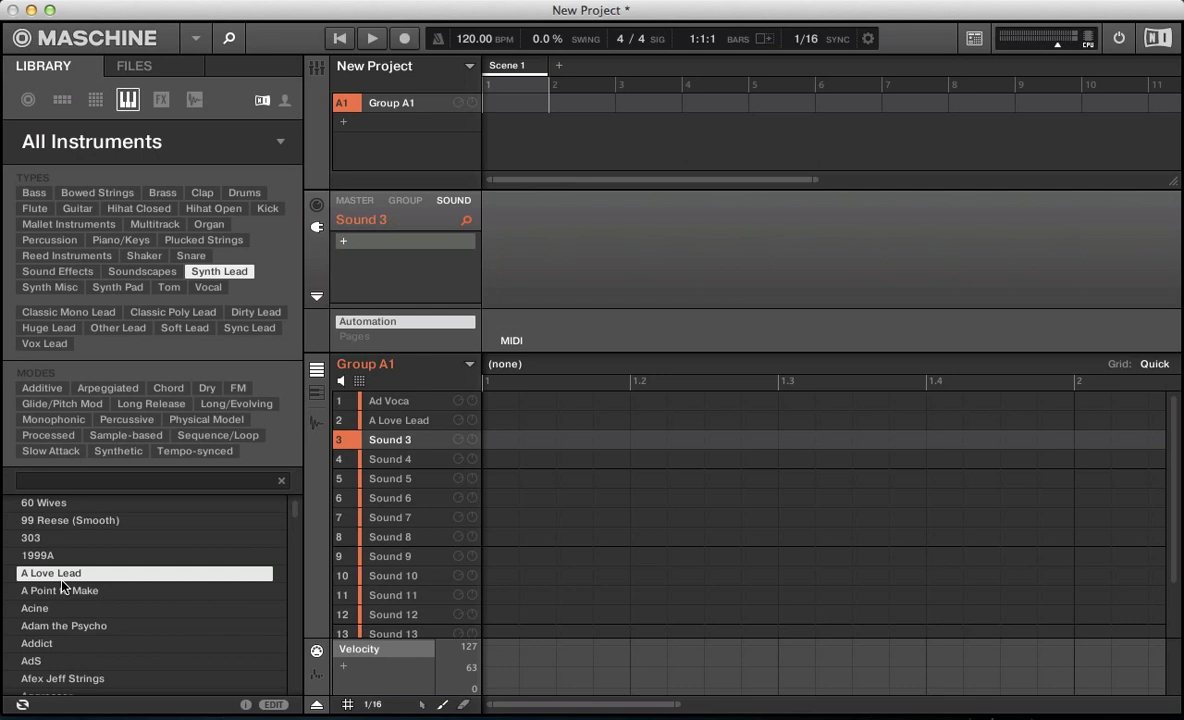
click(107, 388)
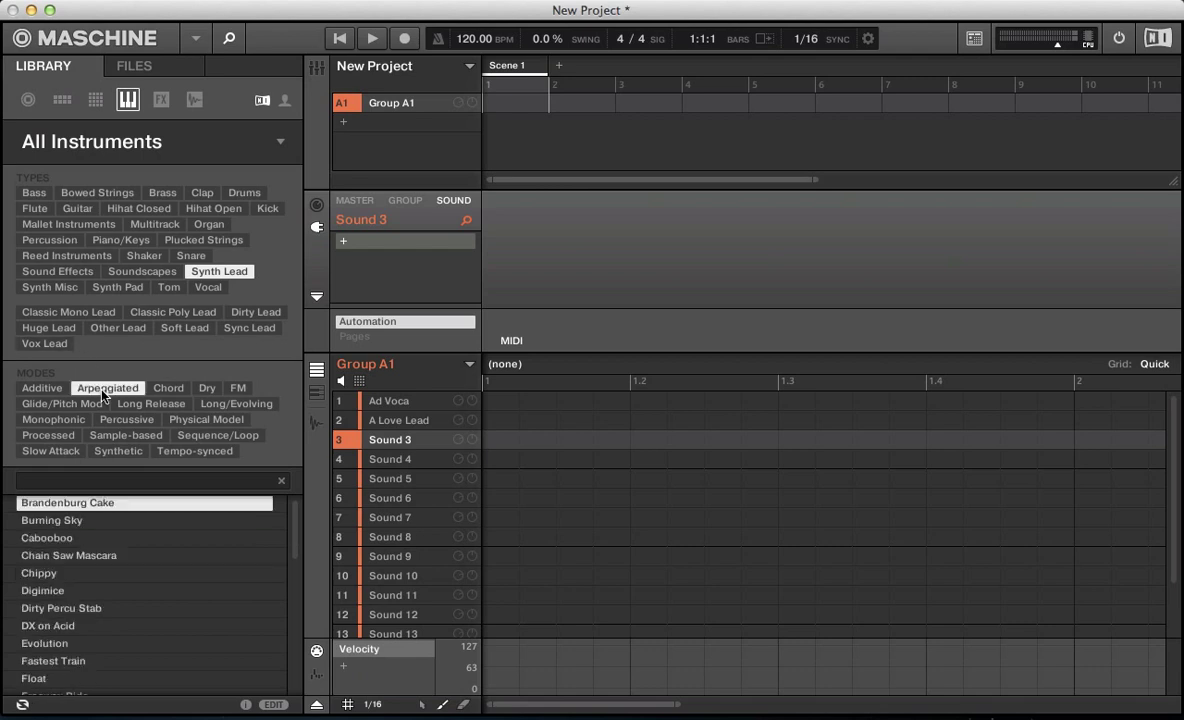
click(220, 271)
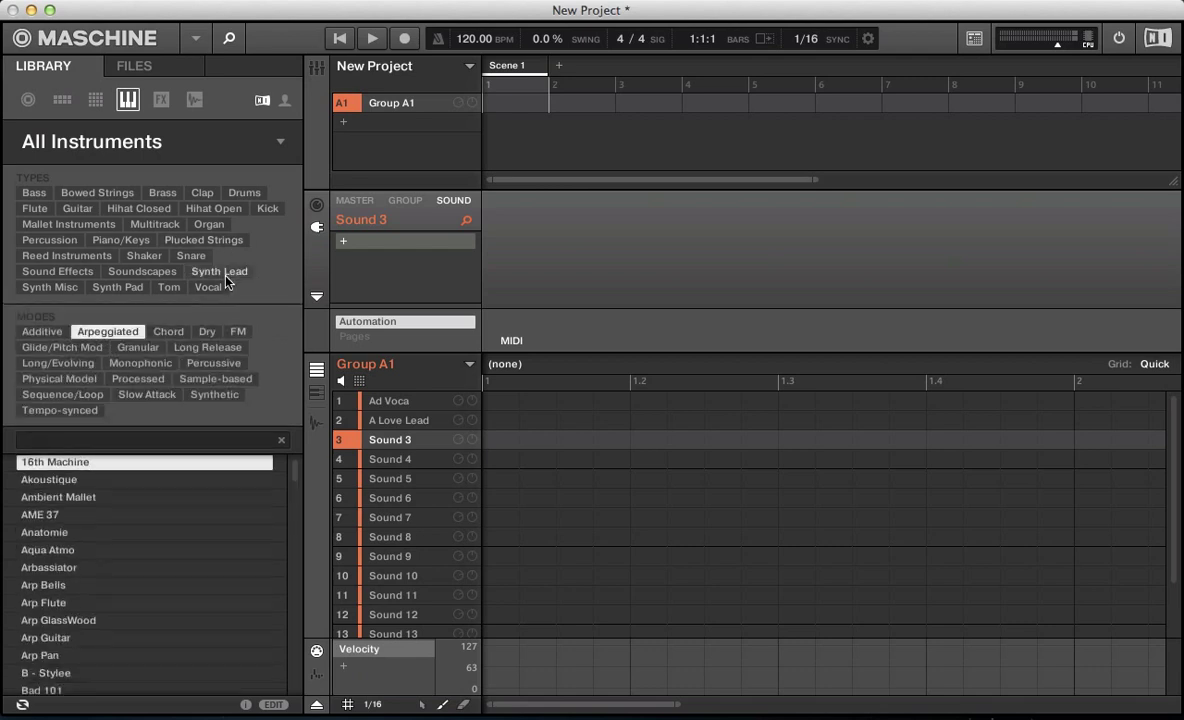
click(51, 537)
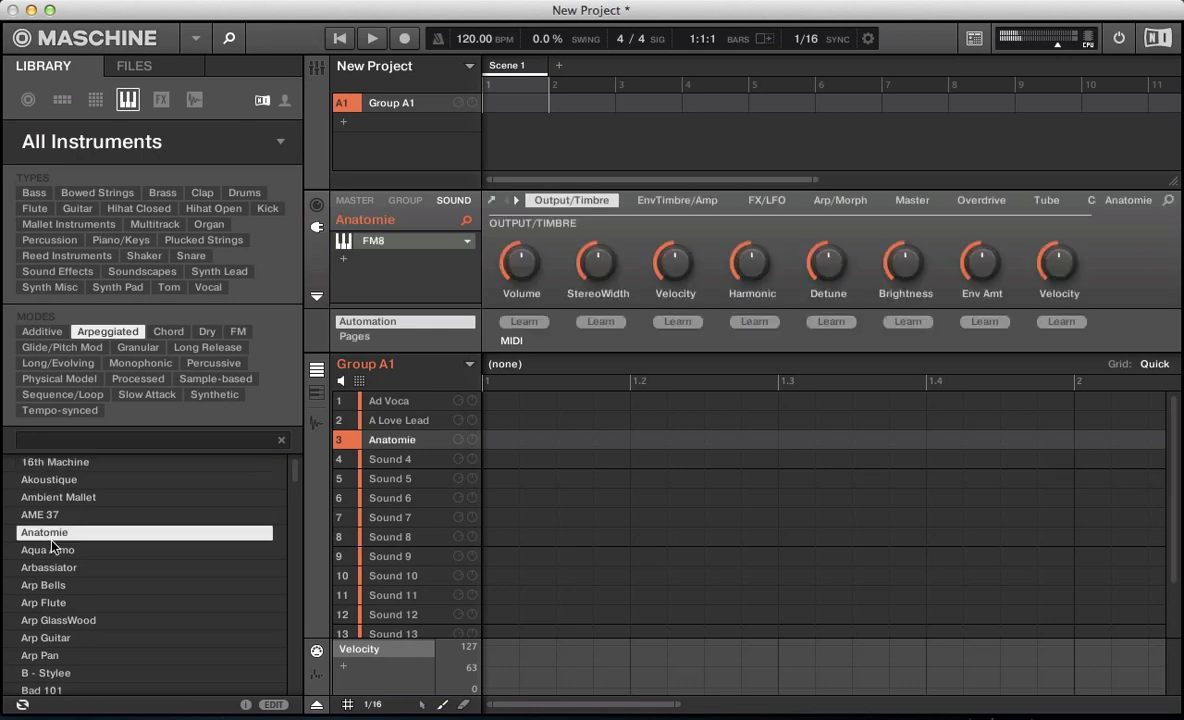
- Replace the instrument in sound 3 with the arpeggiated preset Future Requiem
scroll(60, 586, down, 15)
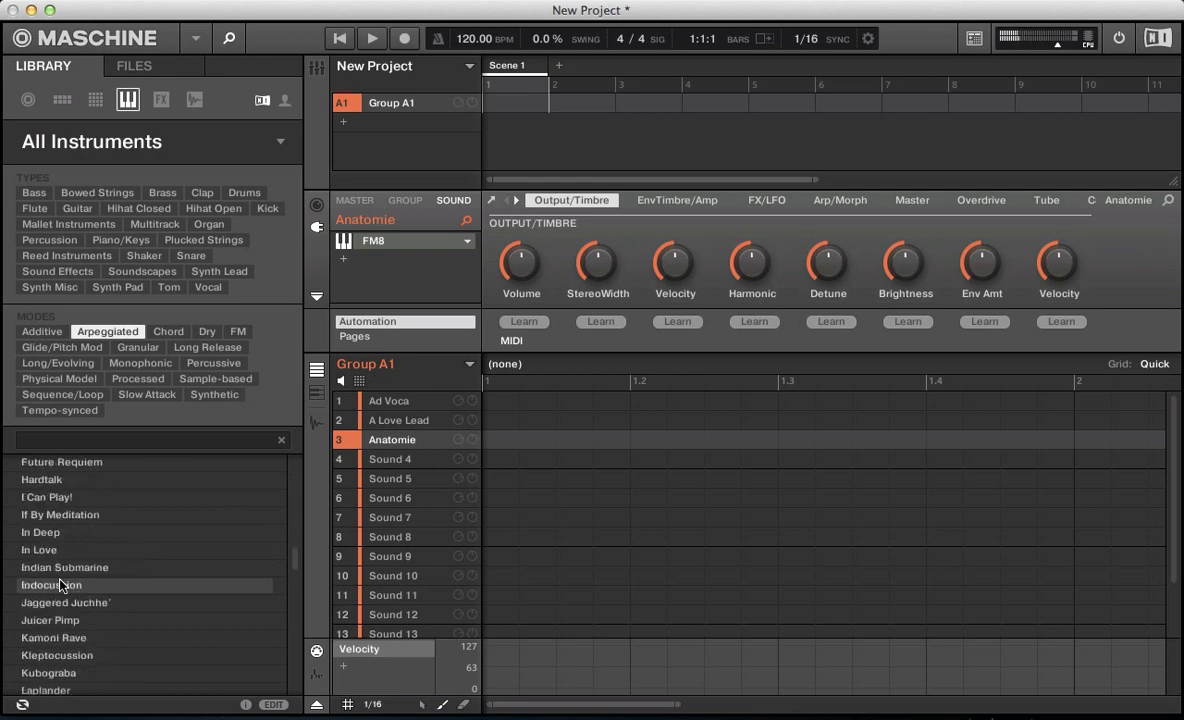
scroll(60, 586, up, 5)
scroll(60, 586, down, 10)
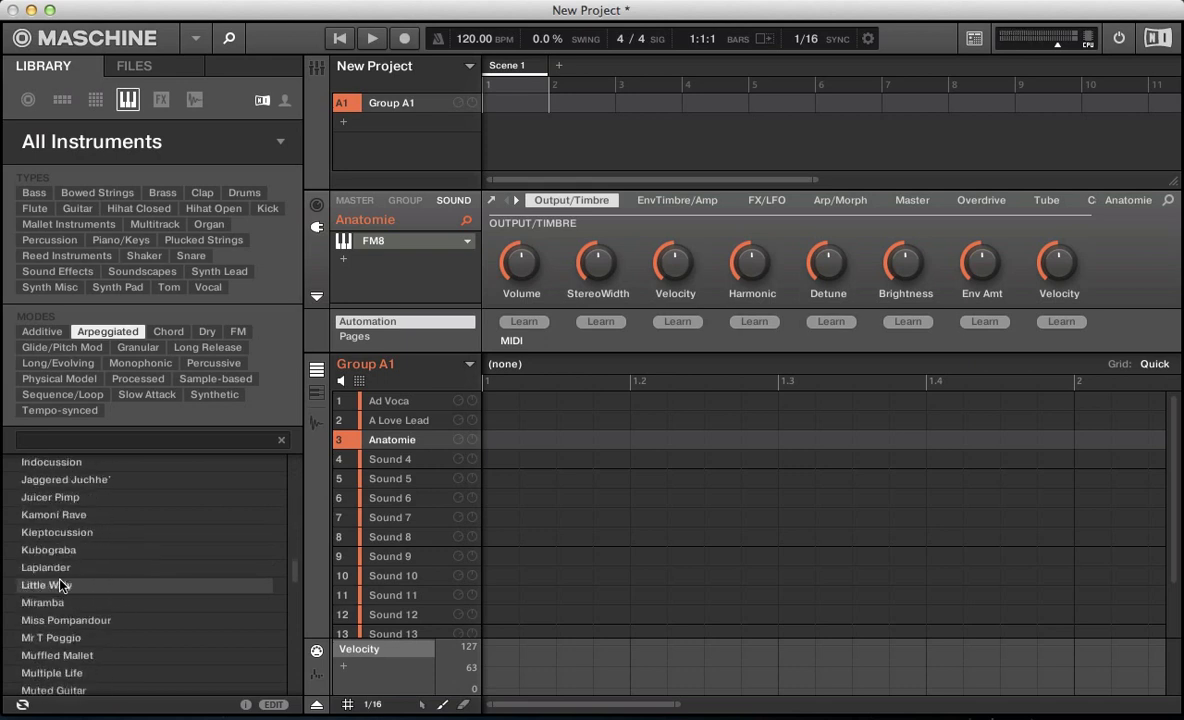
scroll(60, 586, up, 10)
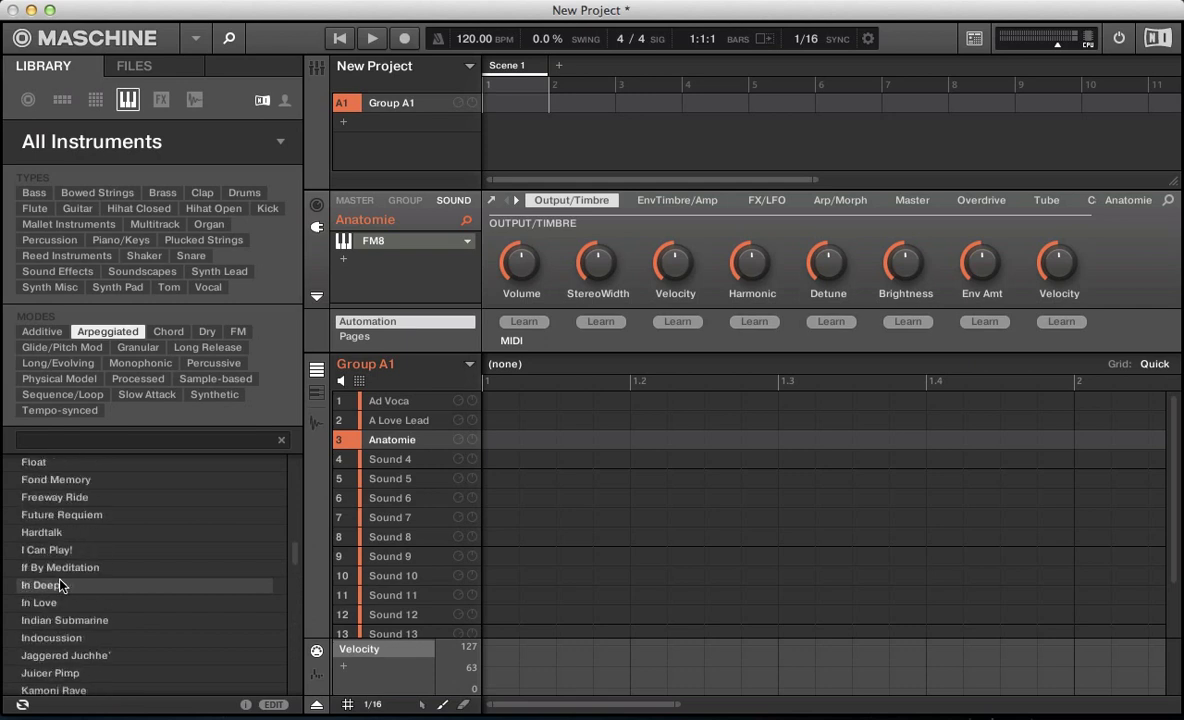
click(48, 515)
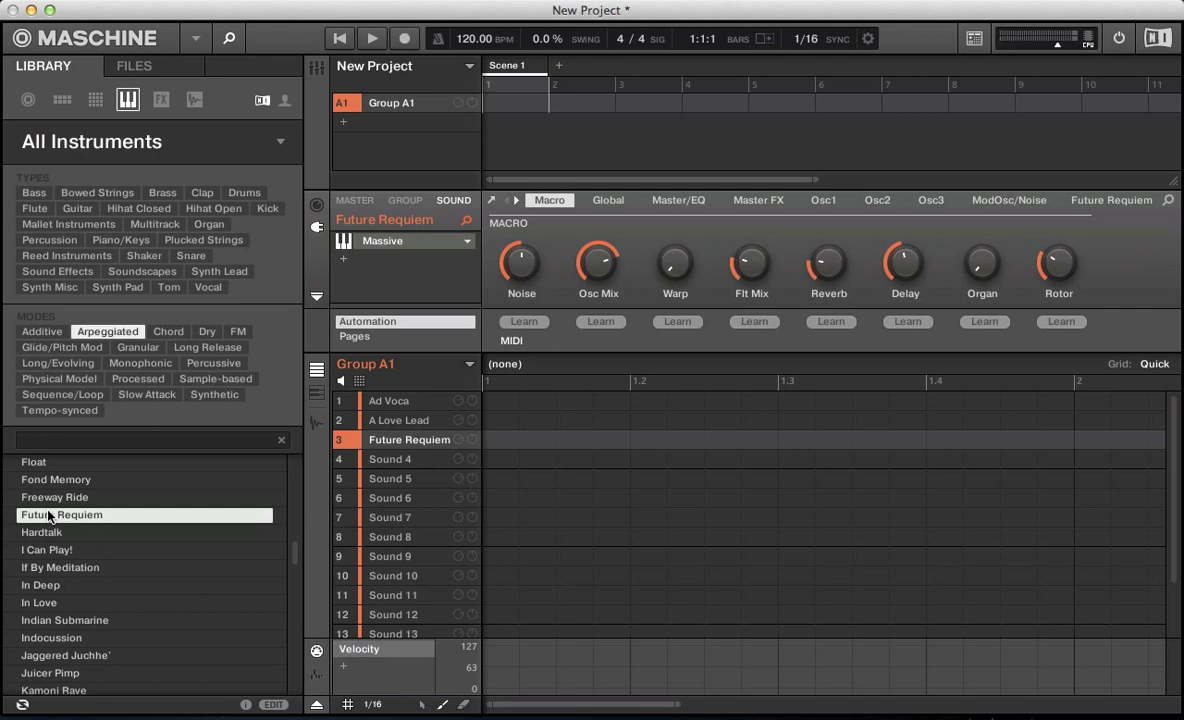
- Switch through the three loaded sounds to compare them, ending on Ad Voca in sound 1
key(Up)
key(Up)
key(Down)
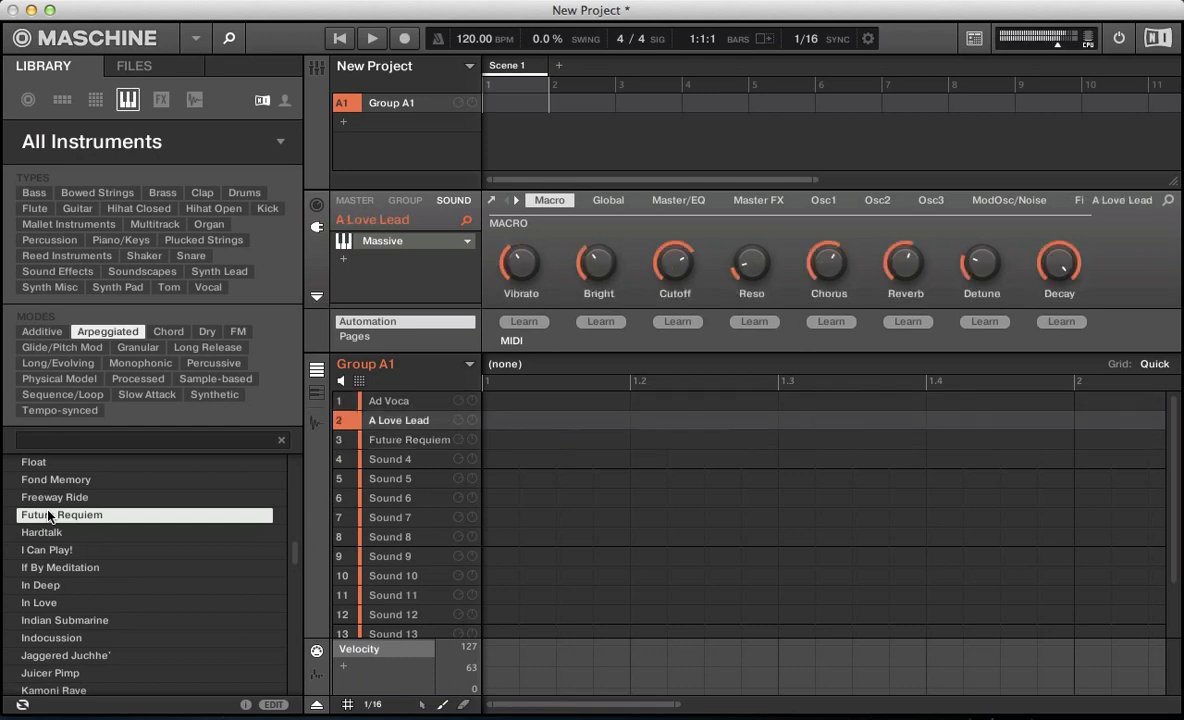
key(Down)
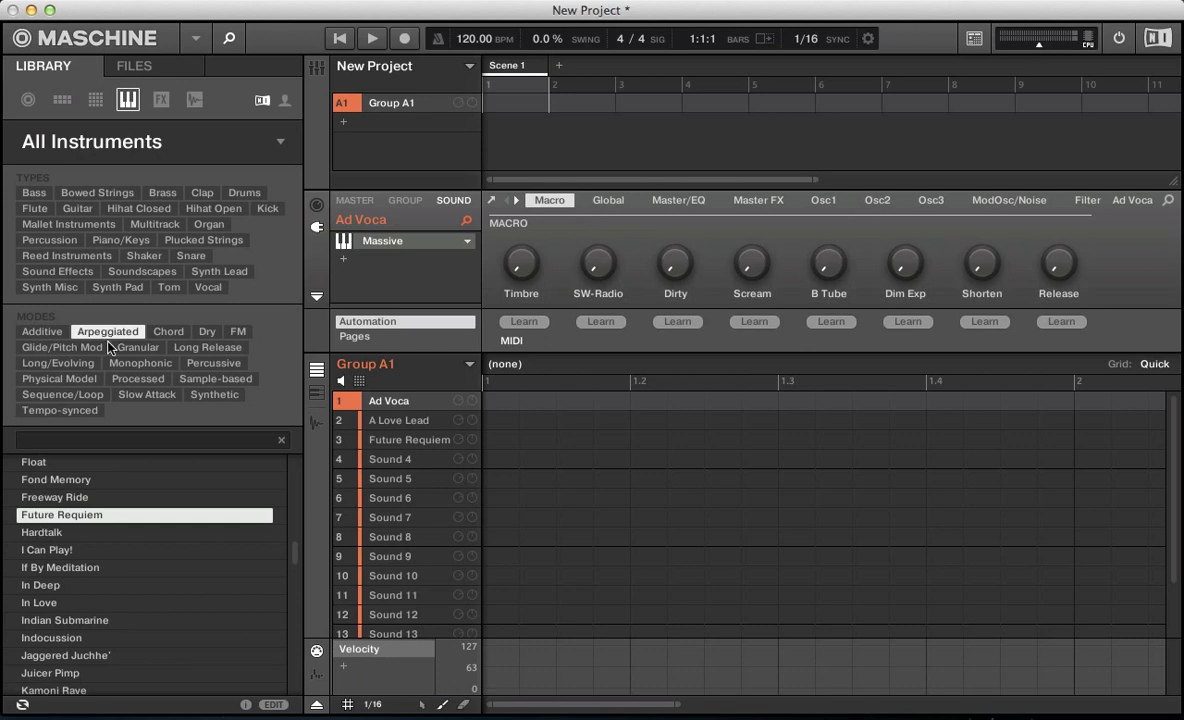
- Show the pad view and assign pad 1 to link group 1, keeping its link role as Master
click(360, 382)
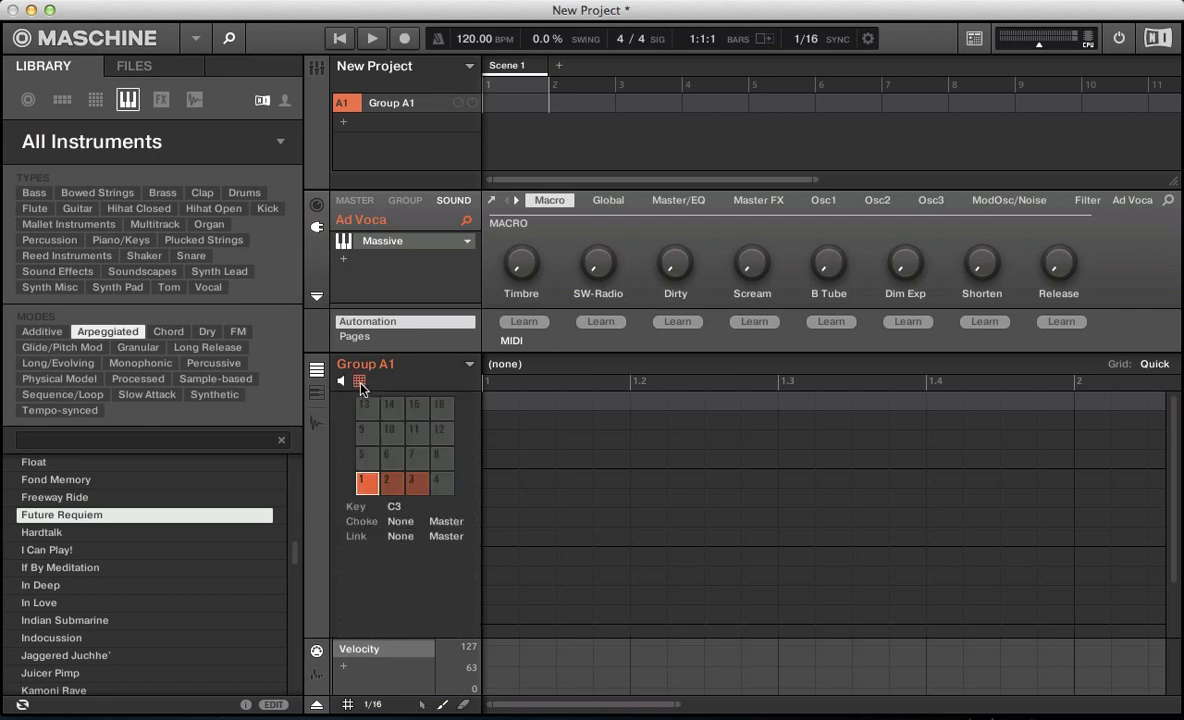
click(392, 538)
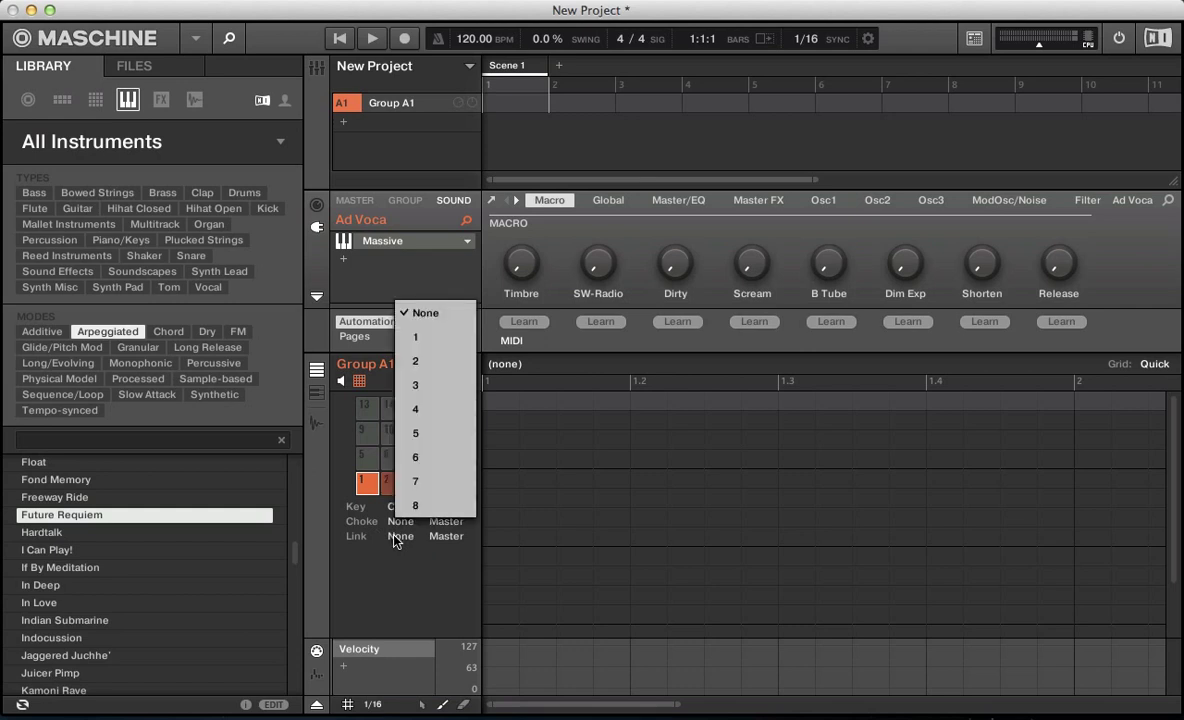
click(409, 337)
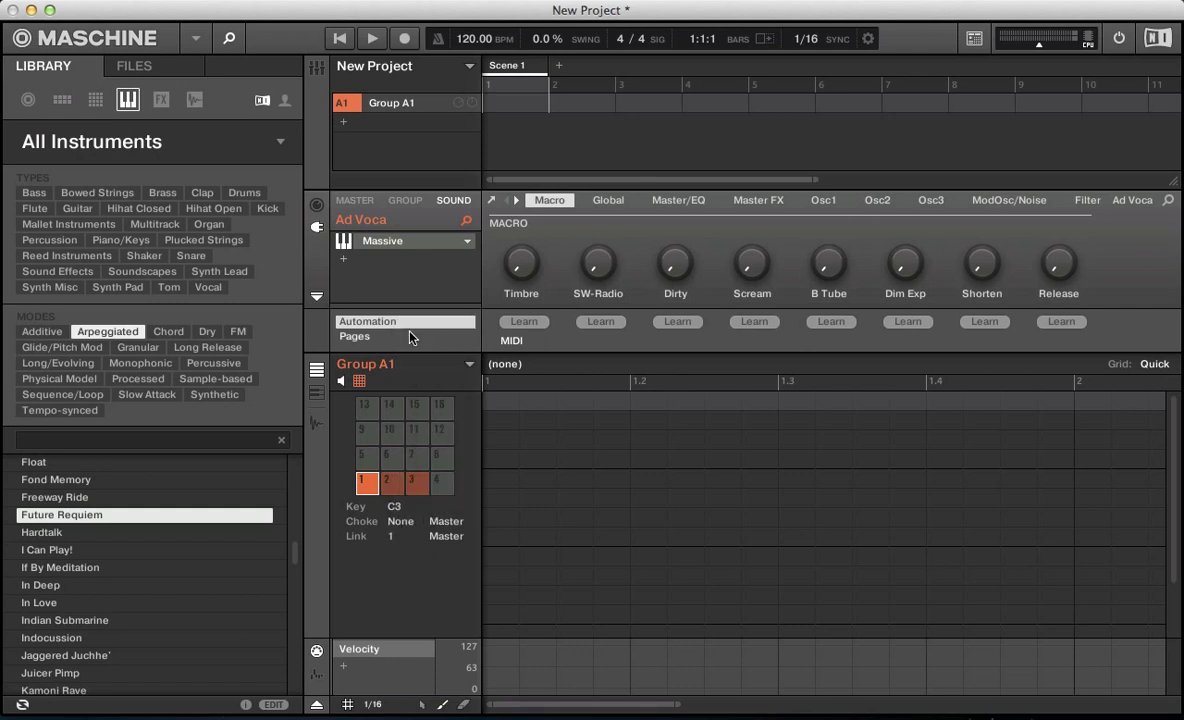
click(390, 537)
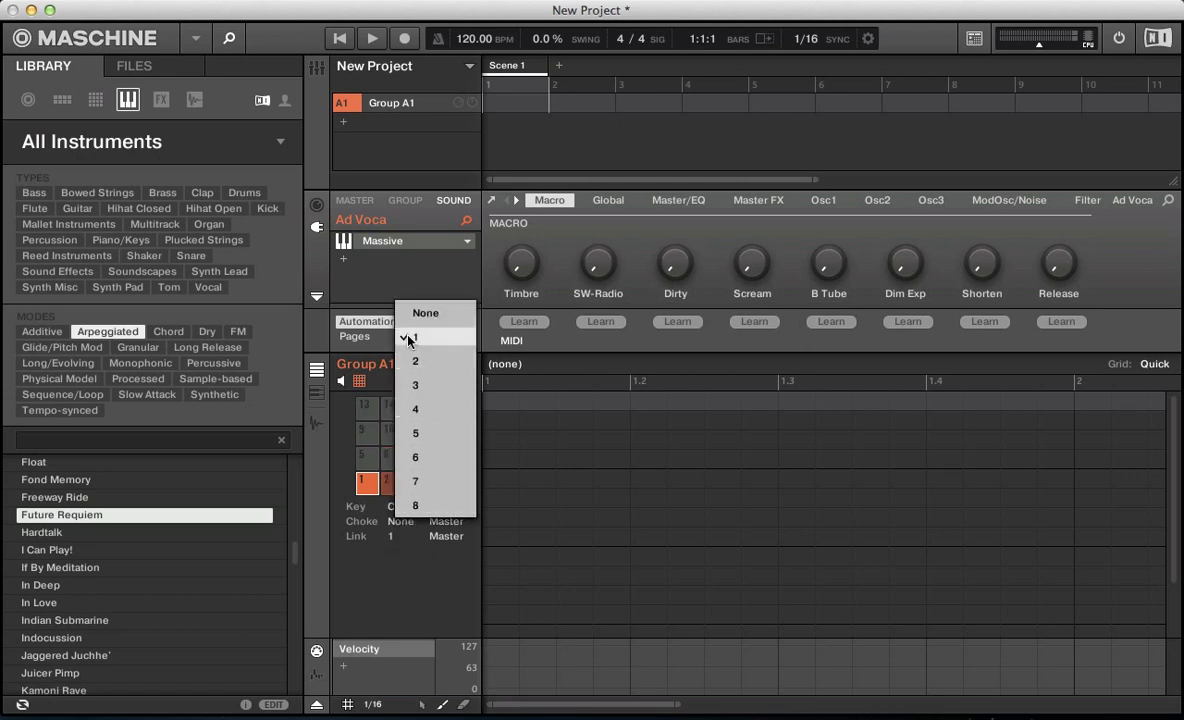
click(395, 548)
click(445, 538)
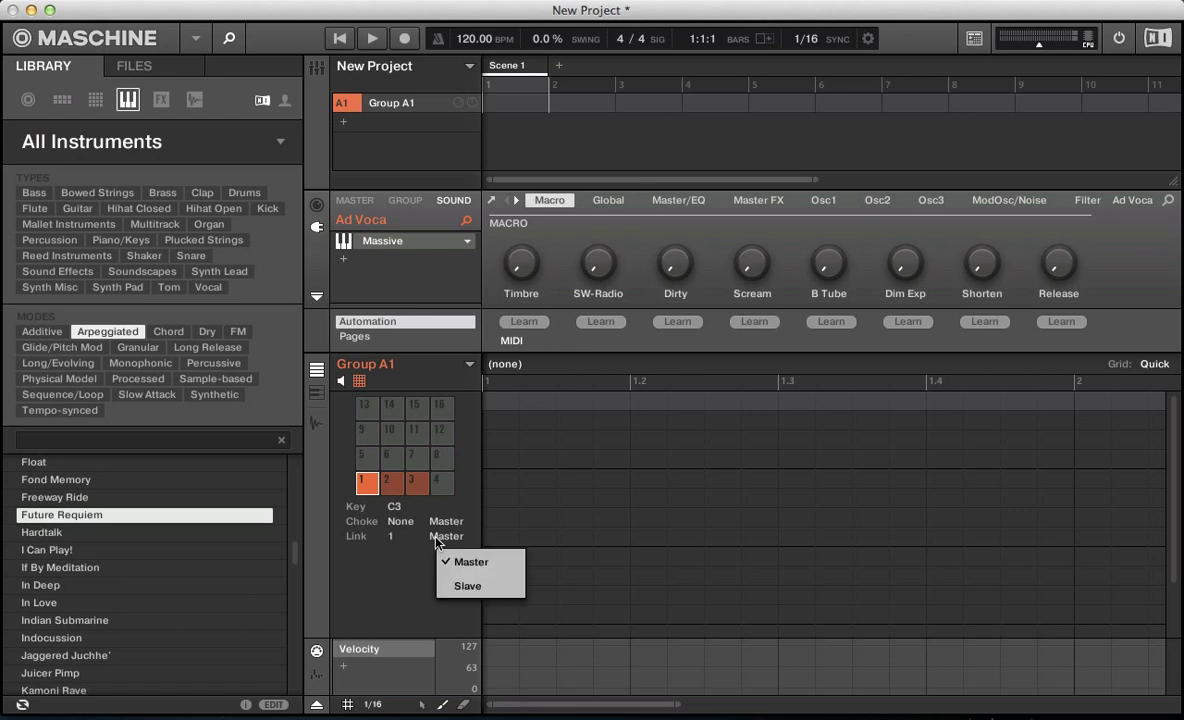
click(413, 557)
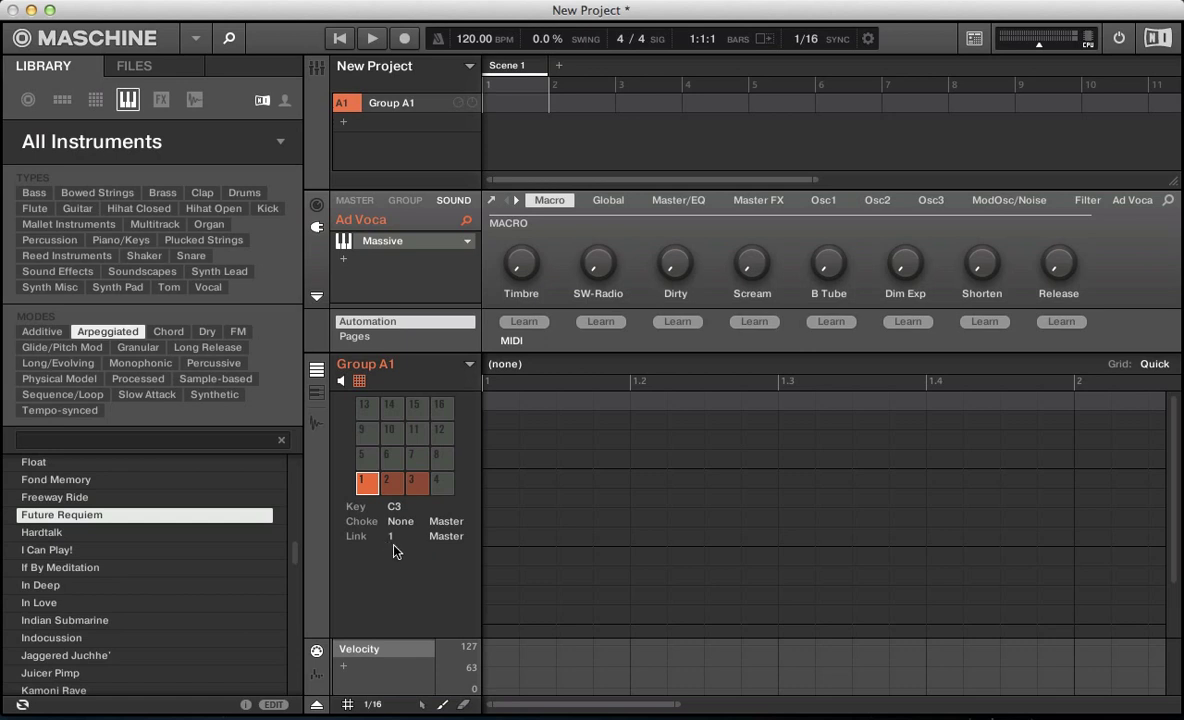
drag(398, 540, 390, 541)
- Assign pad 2, holding A Love Lead, to link group 1 with the Slave role
click(392, 488)
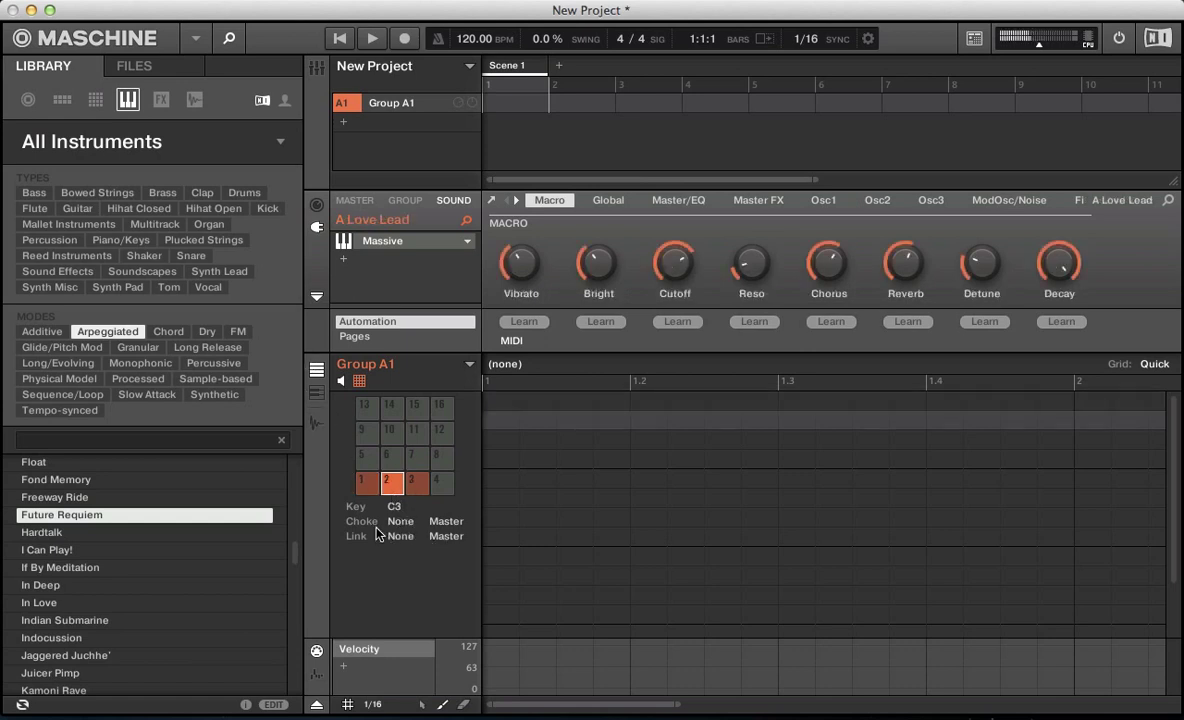
click(398, 537)
click(415, 342)
click(446, 536)
click(470, 510)
- Assign pad 3, holding Future Requiem, to link group 1 with the Slave role
click(416, 485)
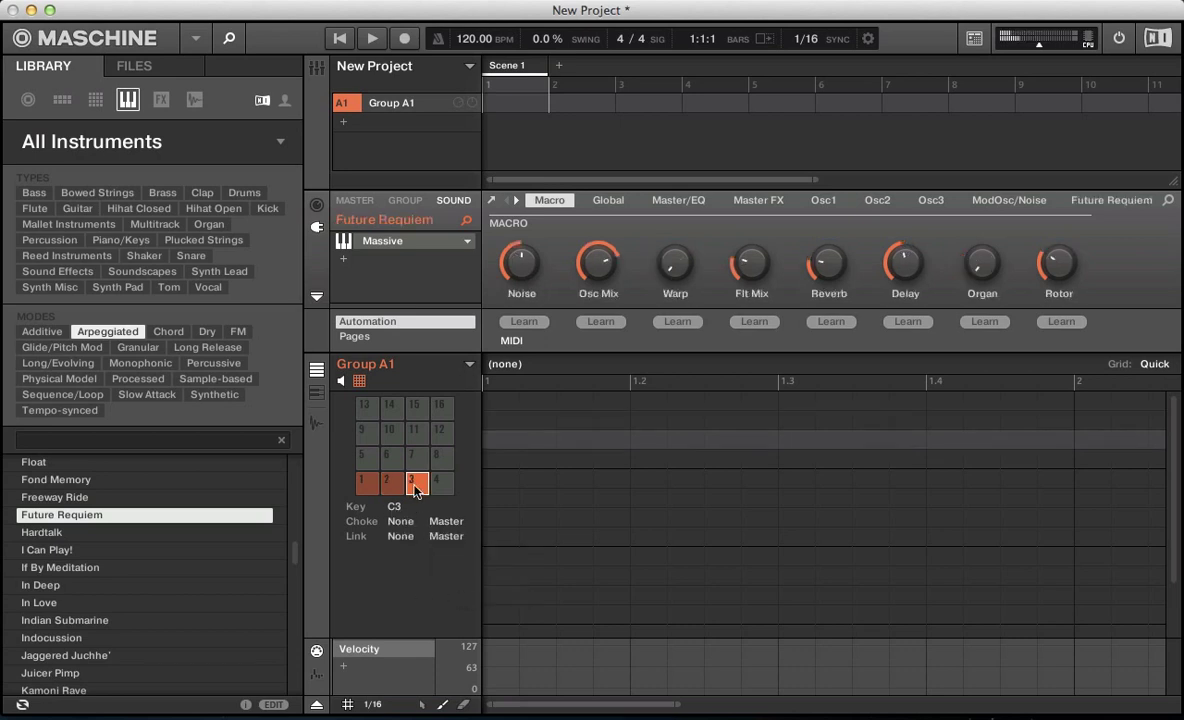
click(400, 536)
click(417, 333)
click(447, 537)
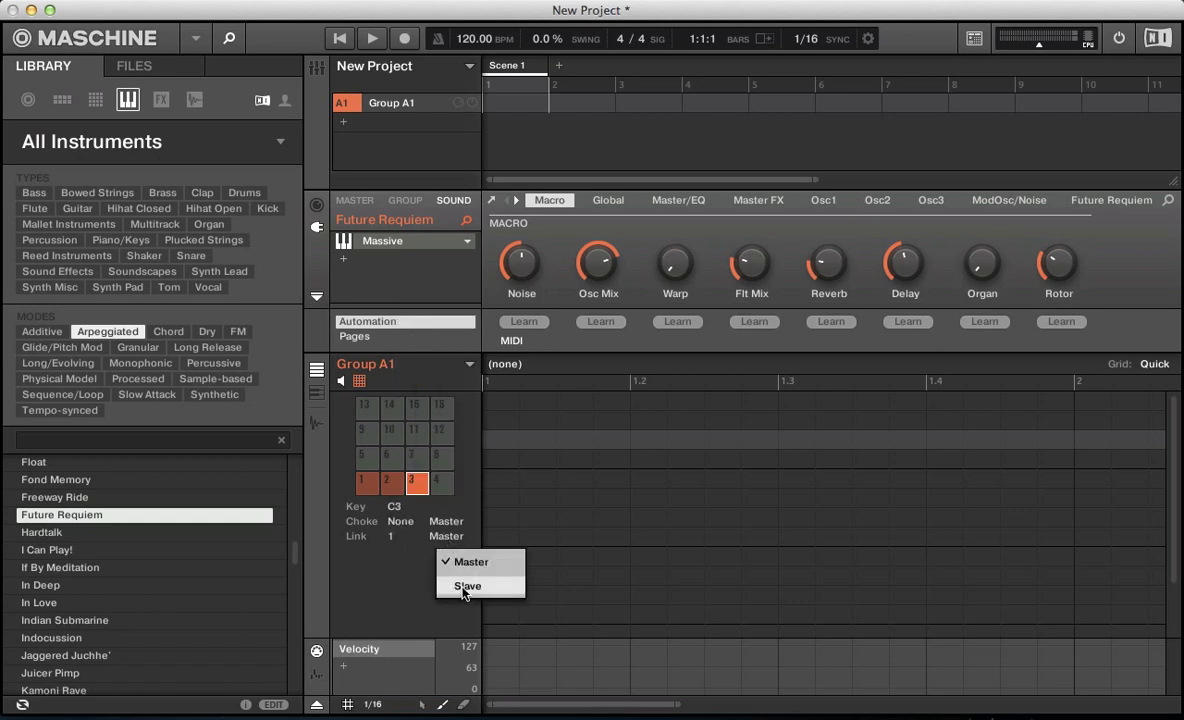
click(467, 587)
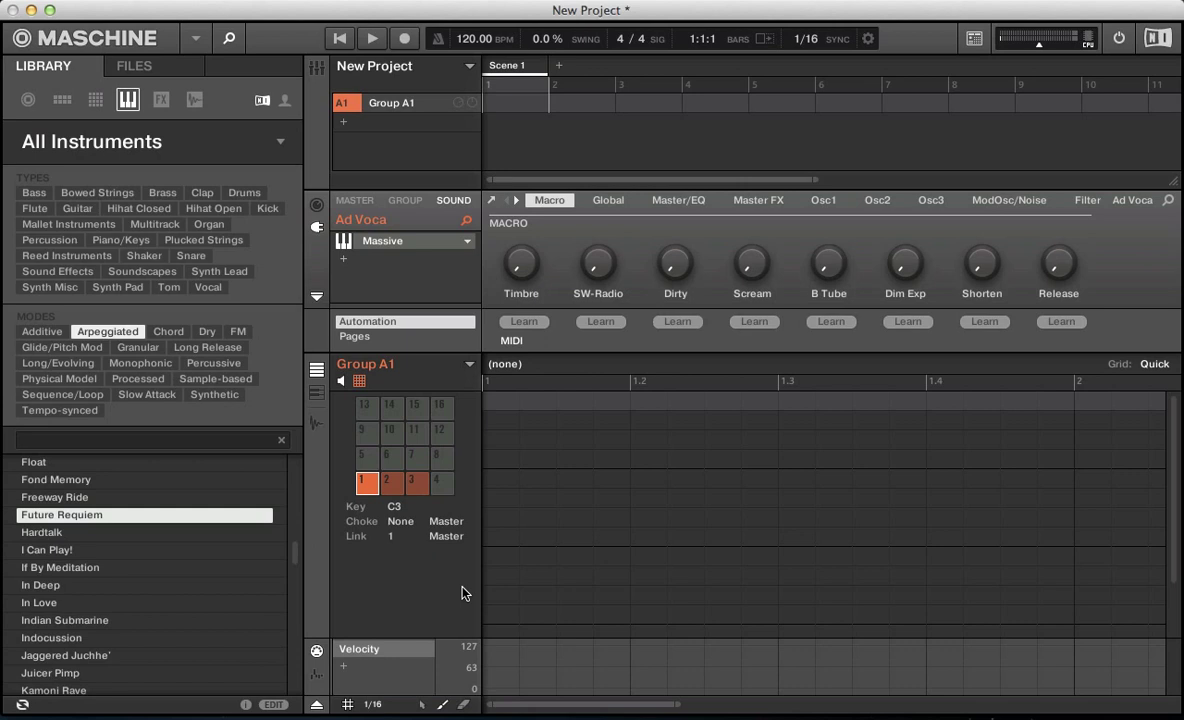
- Step through pads 1 to 3 to review their sounds and link roles, ending on master pad 1
key(Down)
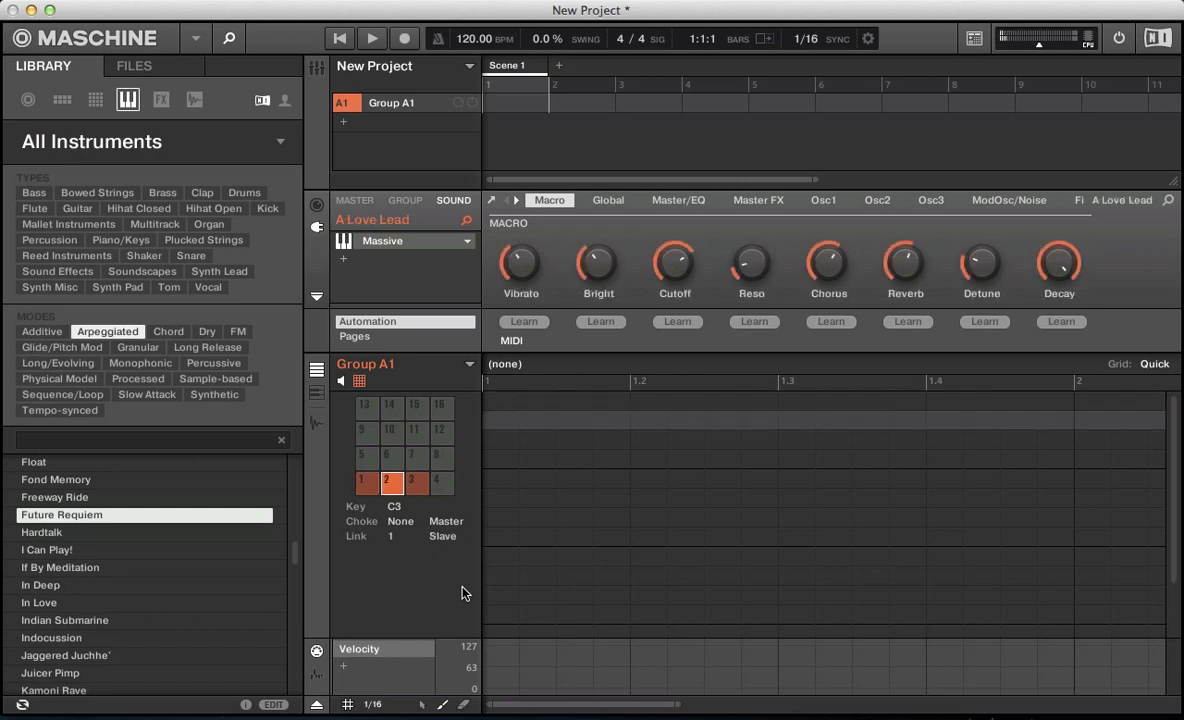
key(Down)
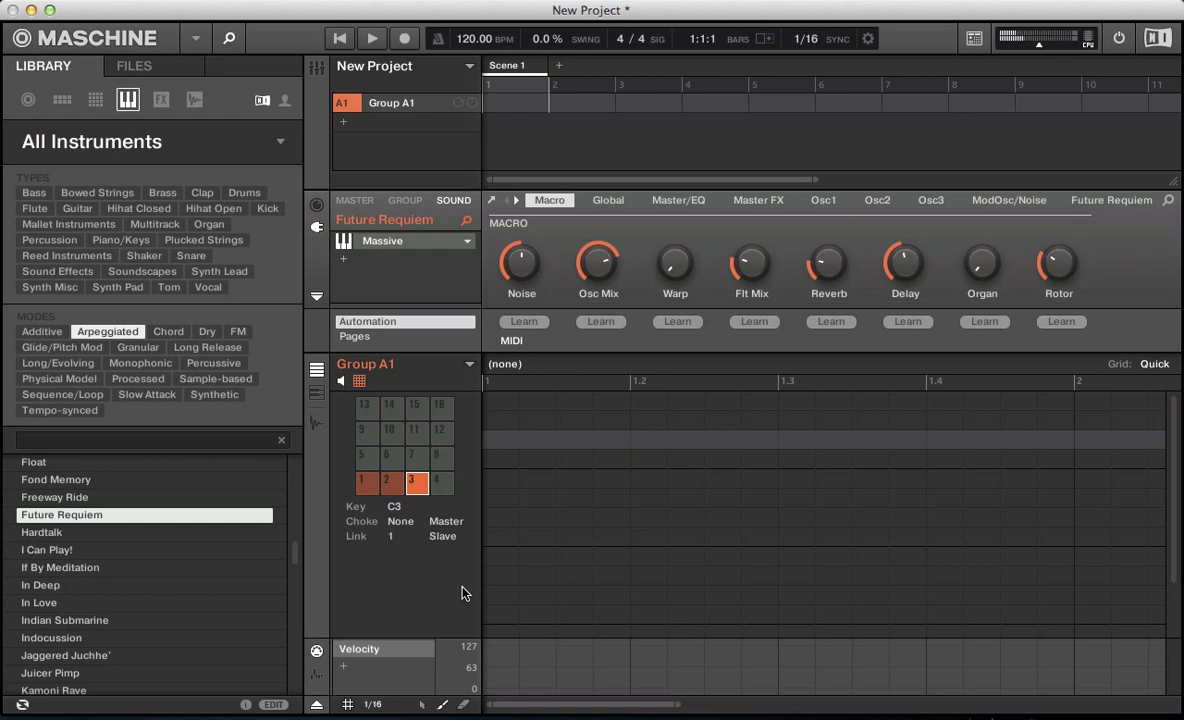
key(Up)
key(Up)
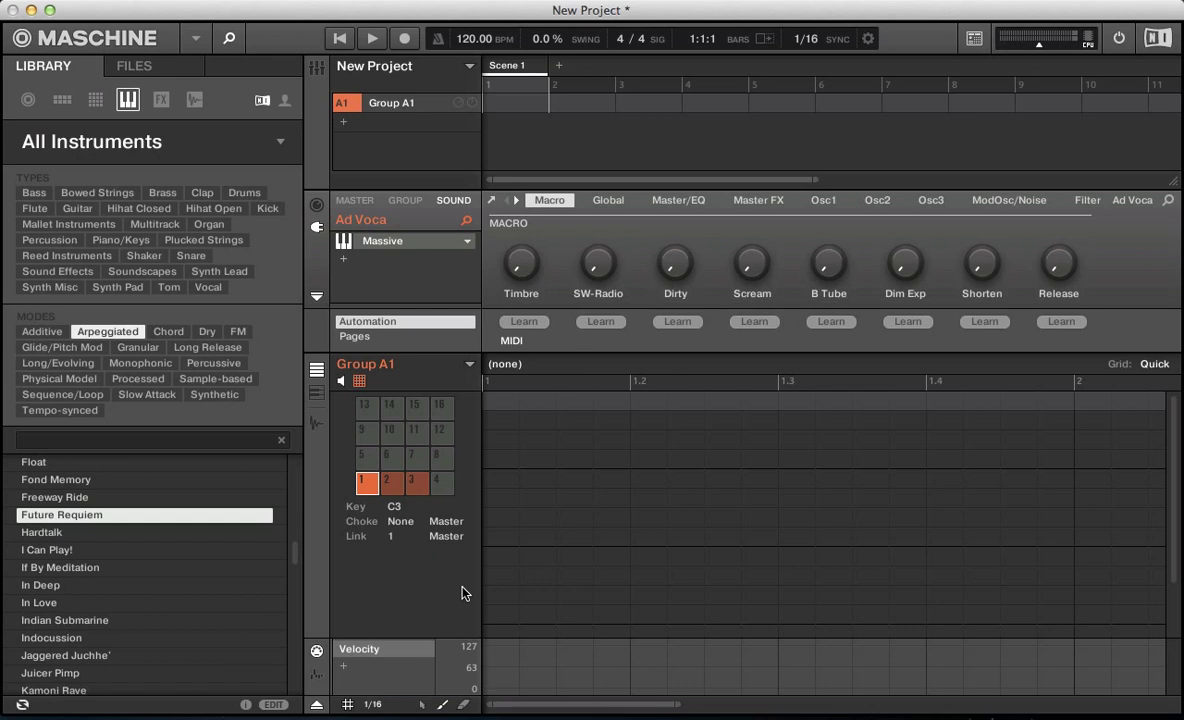
- Undo the instrument loading and pad linking to get back to an empty group, and show the sound list
key(k)
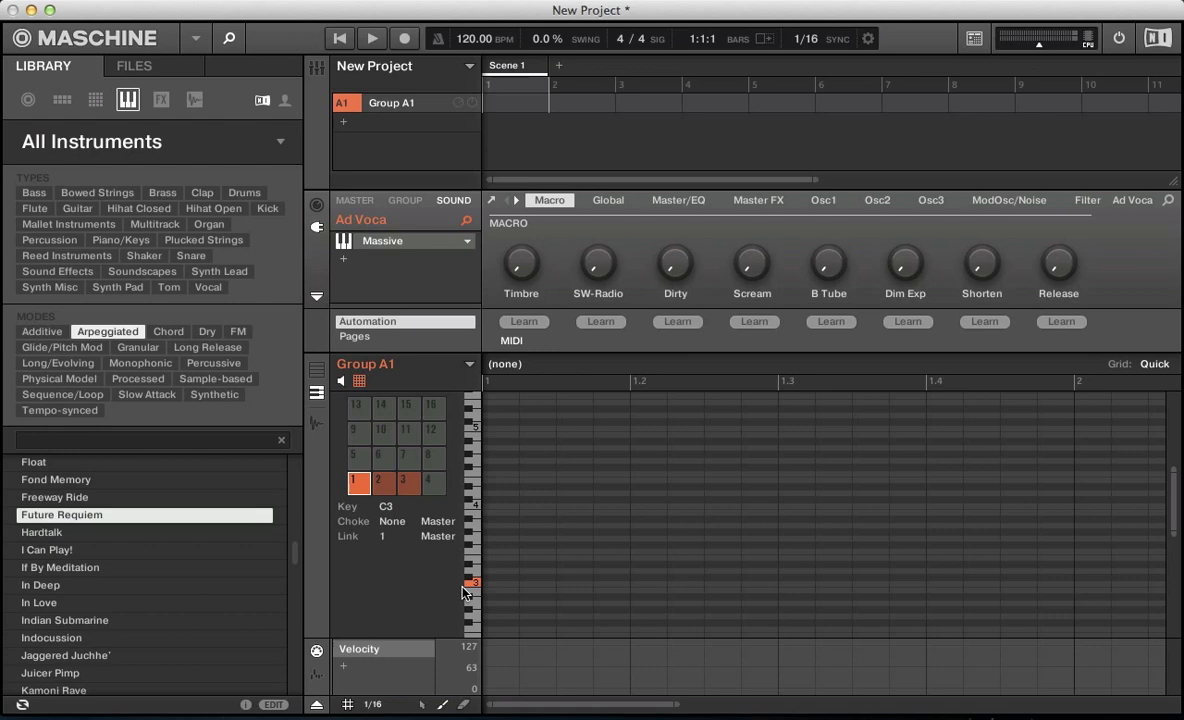
key(super+z)
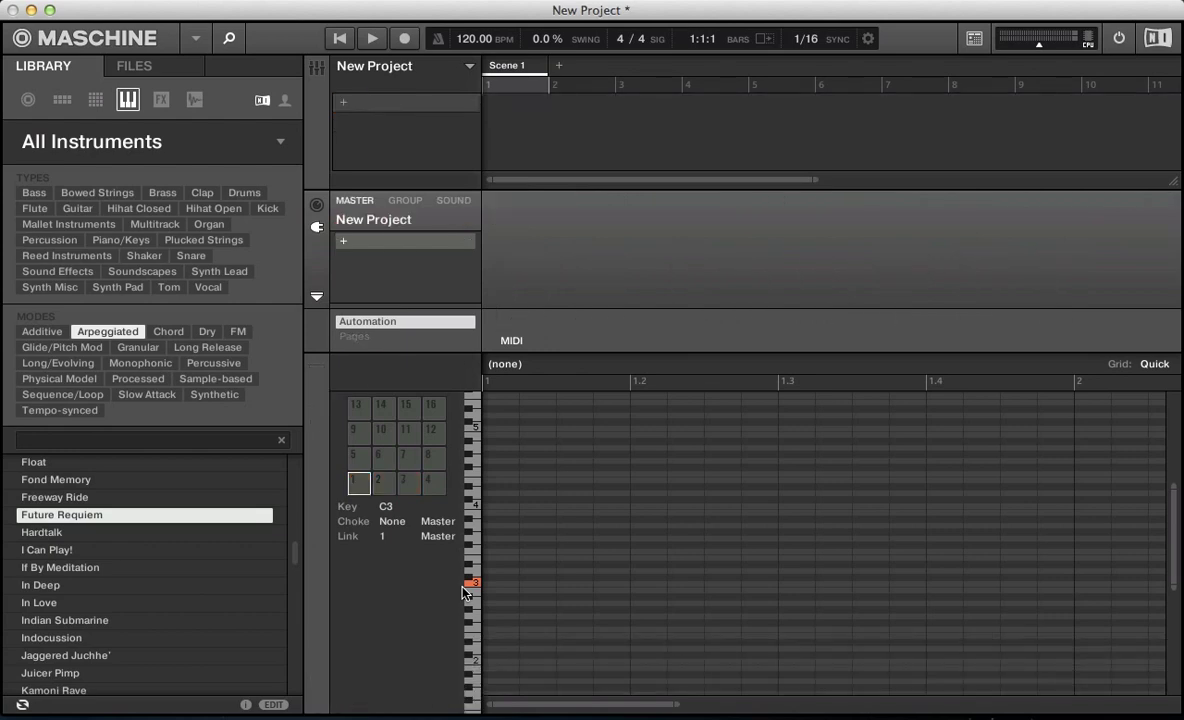
key(super+z)
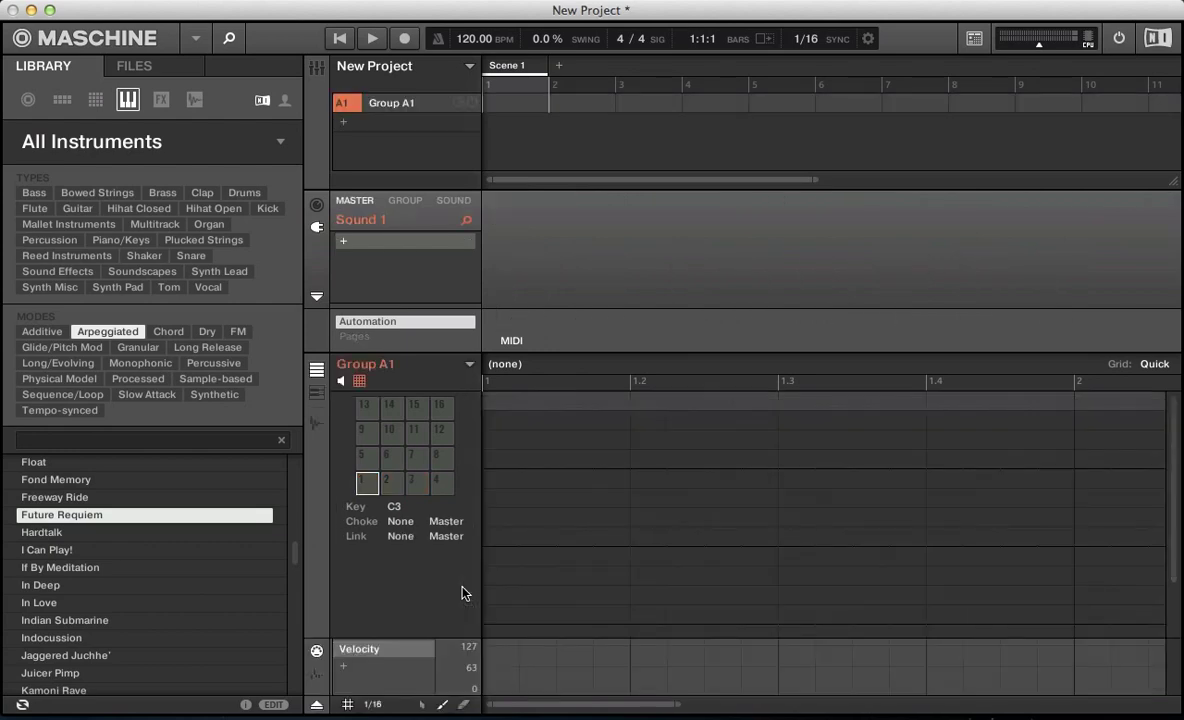
click(359, 381)
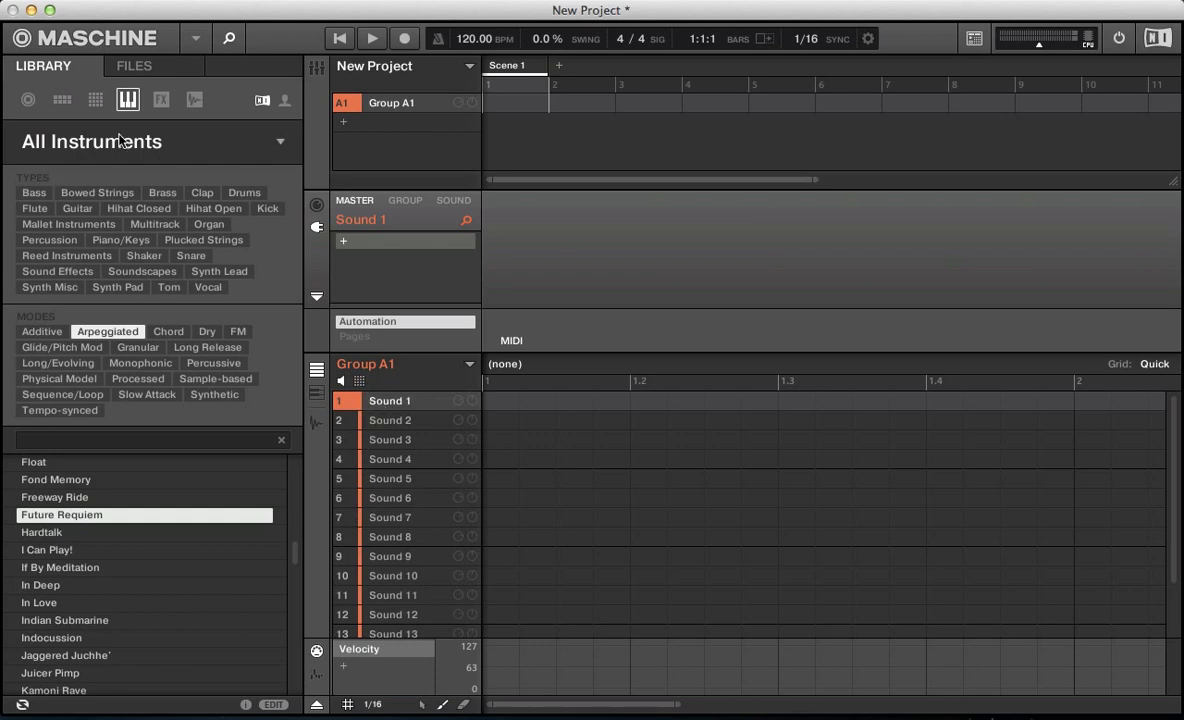
- Filter the sample library by WR Techno and load WR_ST_CLSN_11 into sound 1
click(193, 99)
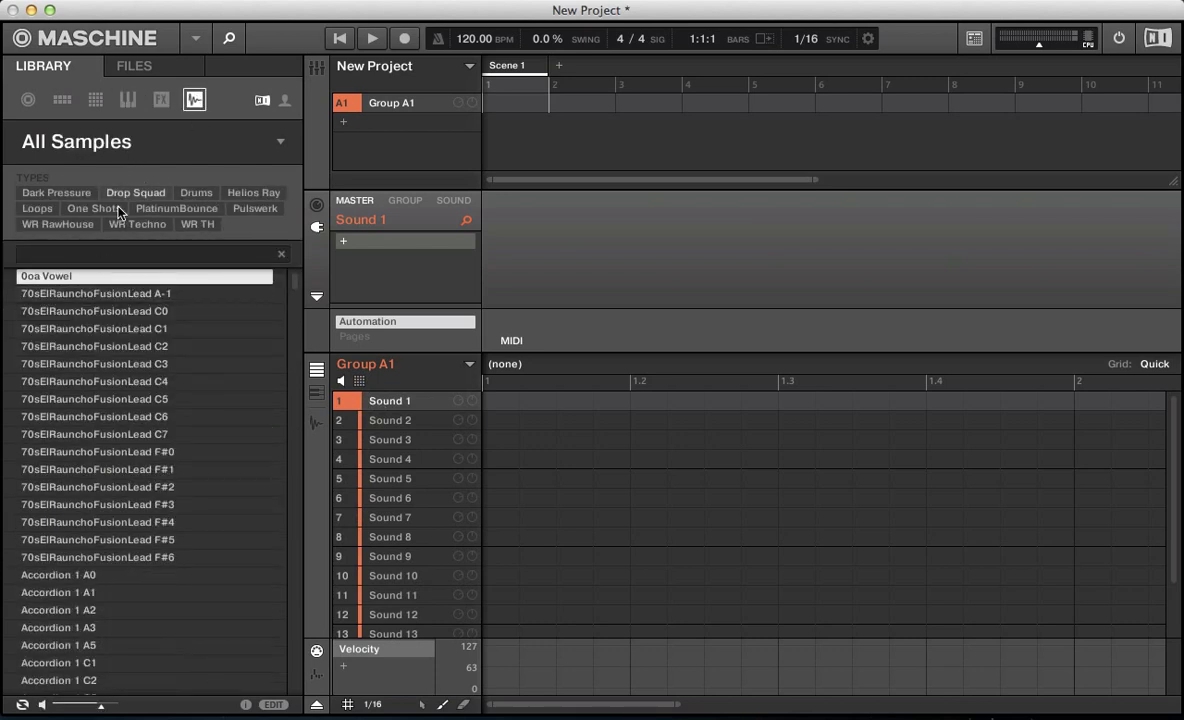
click(129, 228)
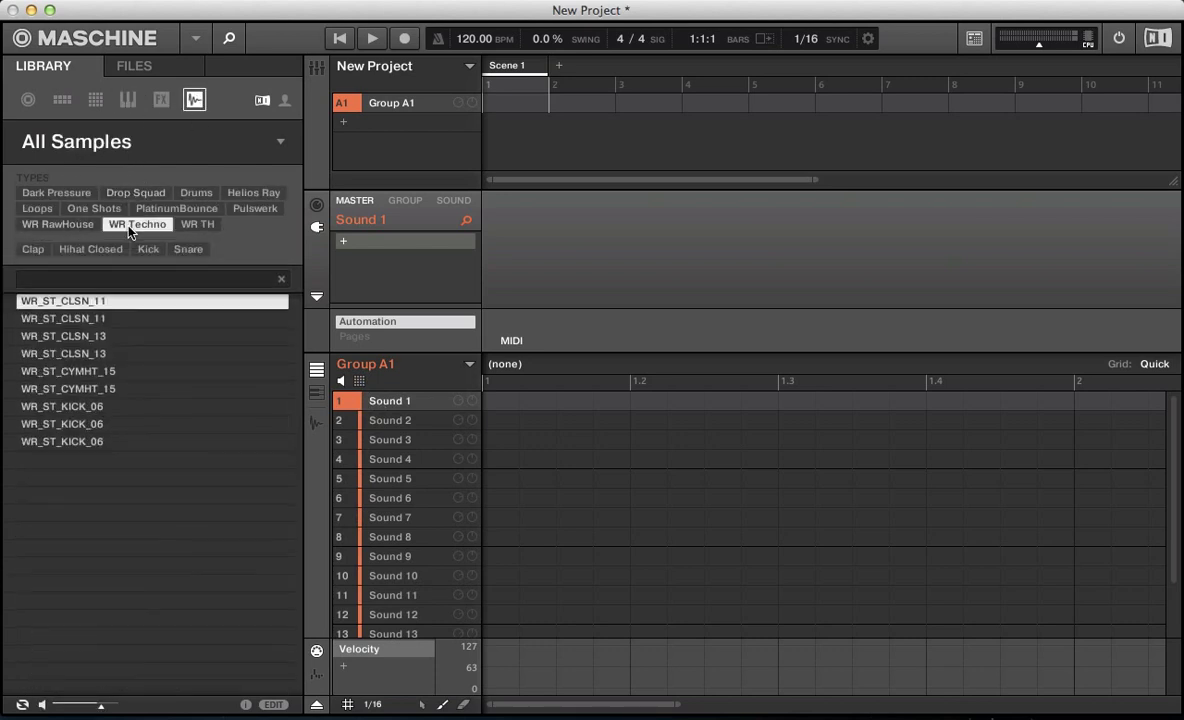
double_click(46, 302)
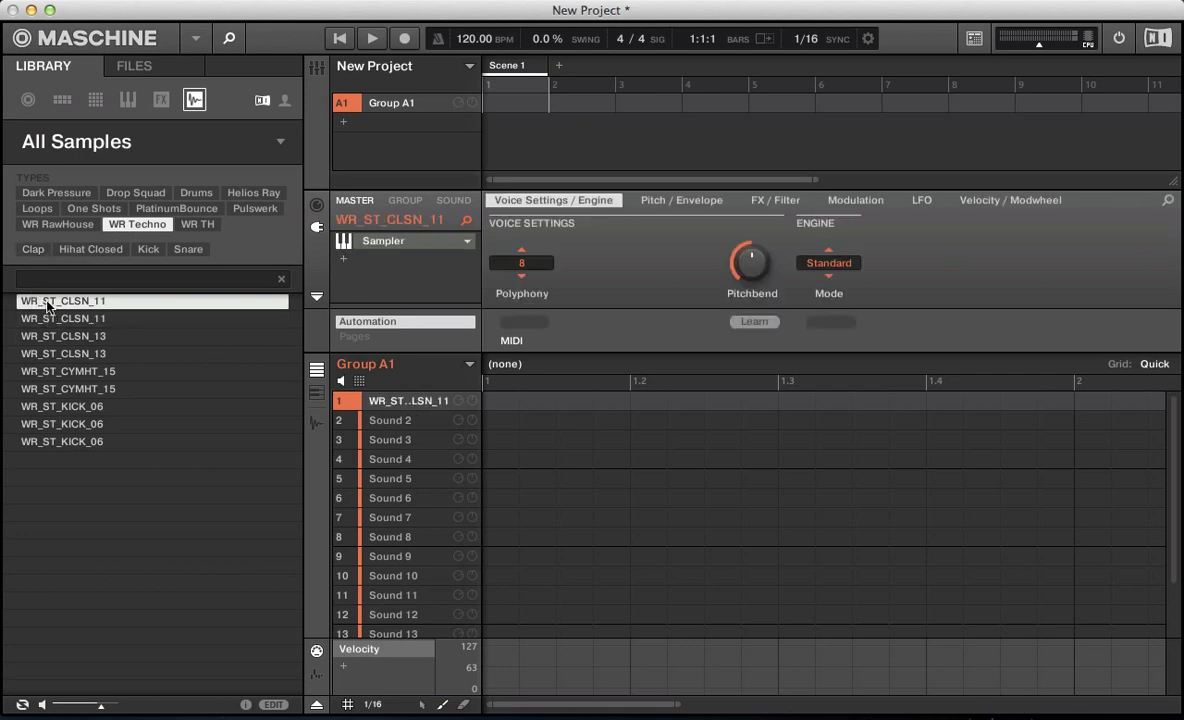
- Load the WR Techno samples WR_ST_CLSN_13 into sound 2 and WR_ST_CYMHT_15 into sound 3
key(Down)
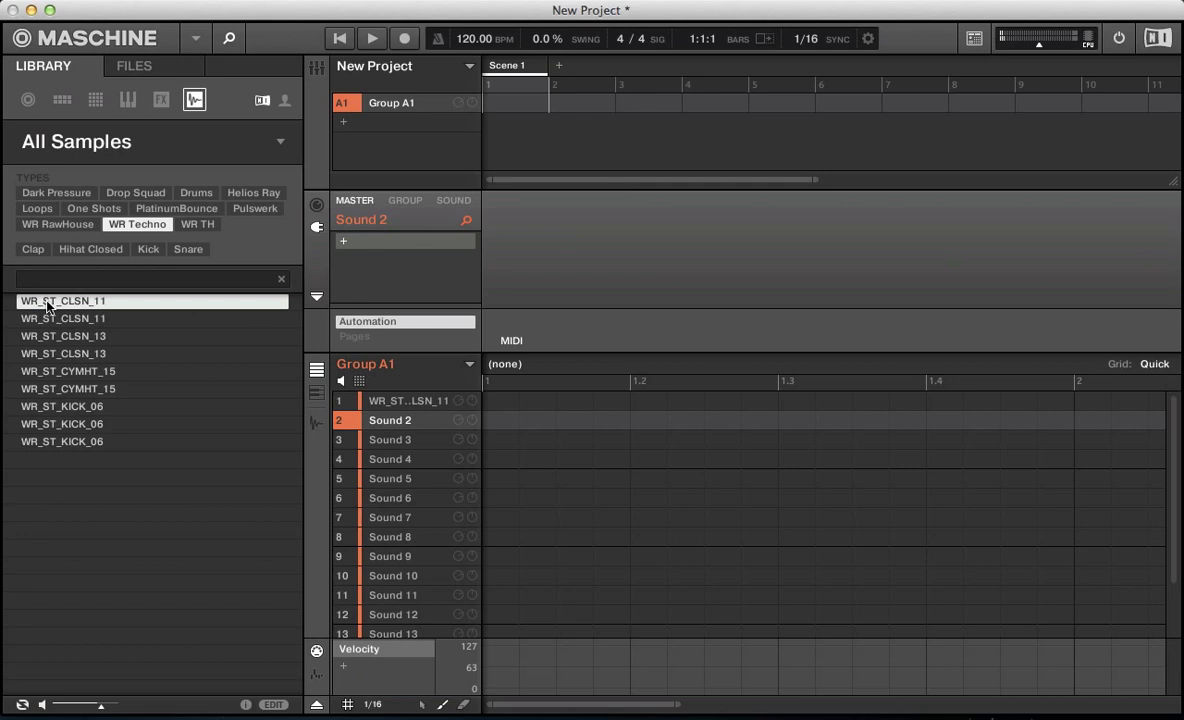
double_click(67, 372)
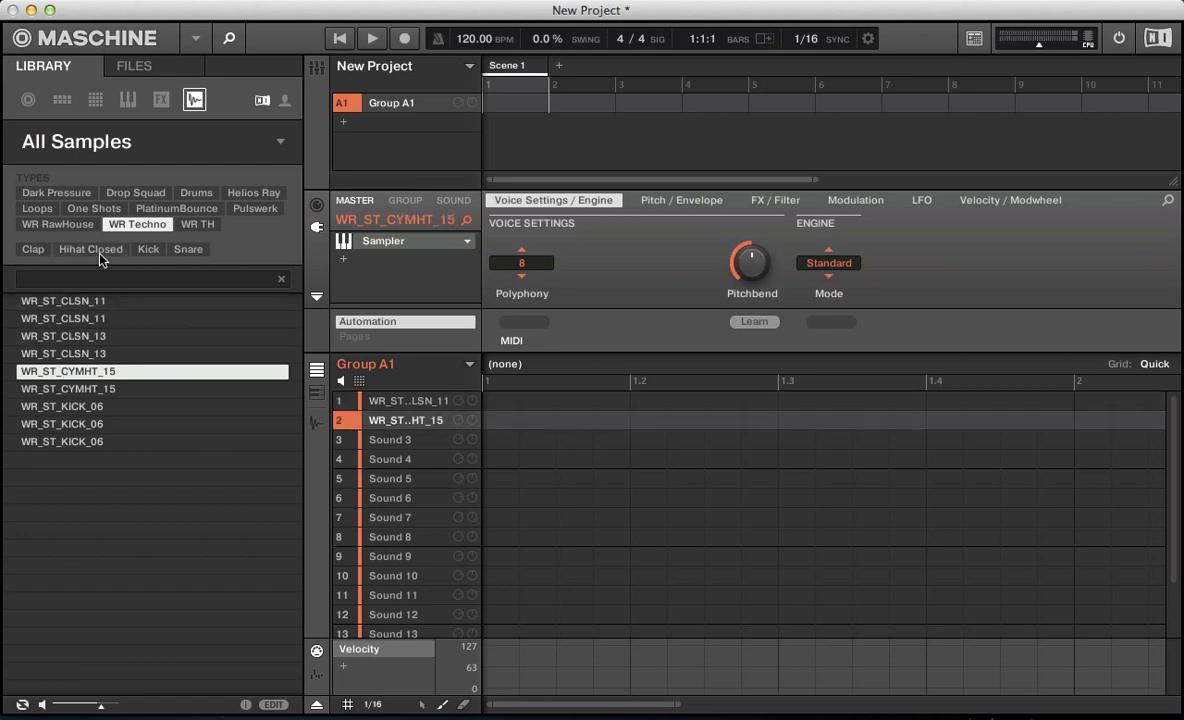
click(184, 225)
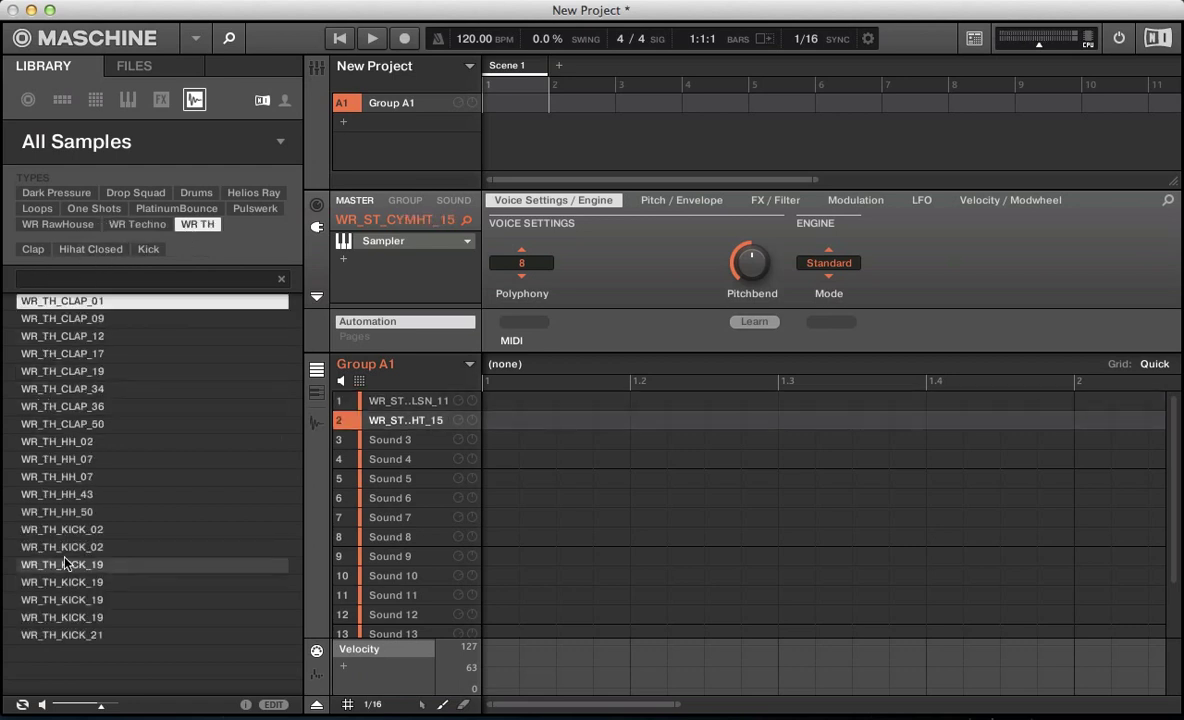
click(137, 224)
click(51, 336)
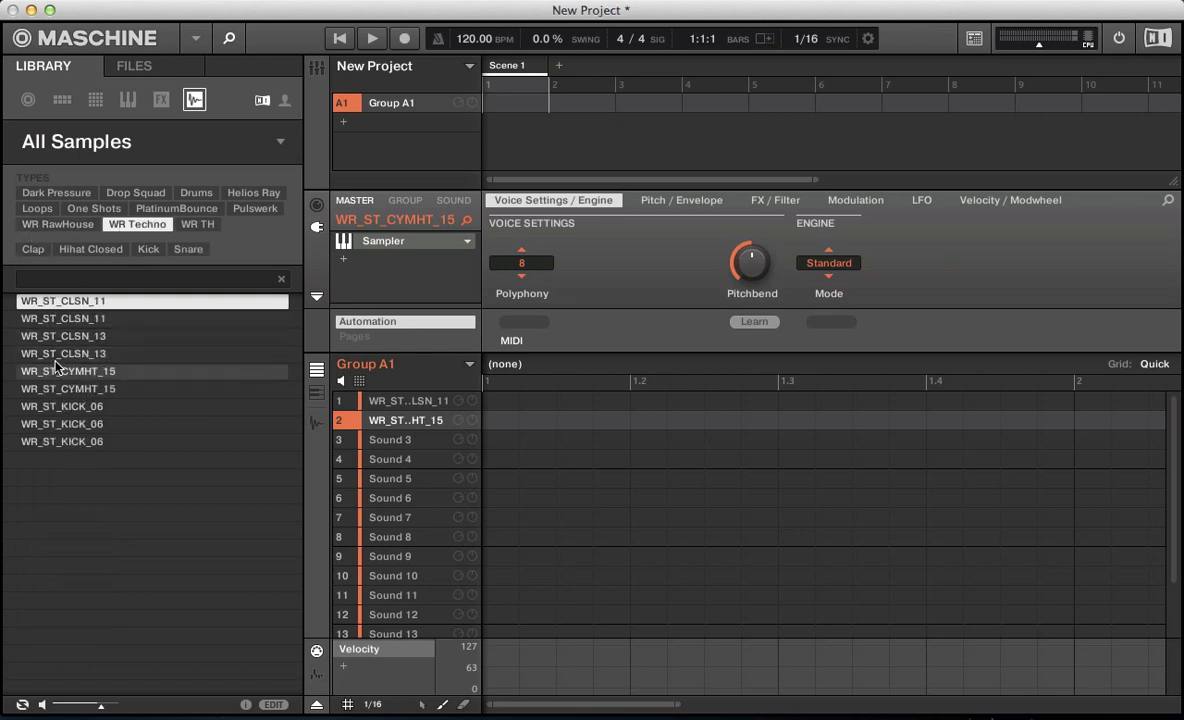
click(55, 353)
double_click(55, 361)
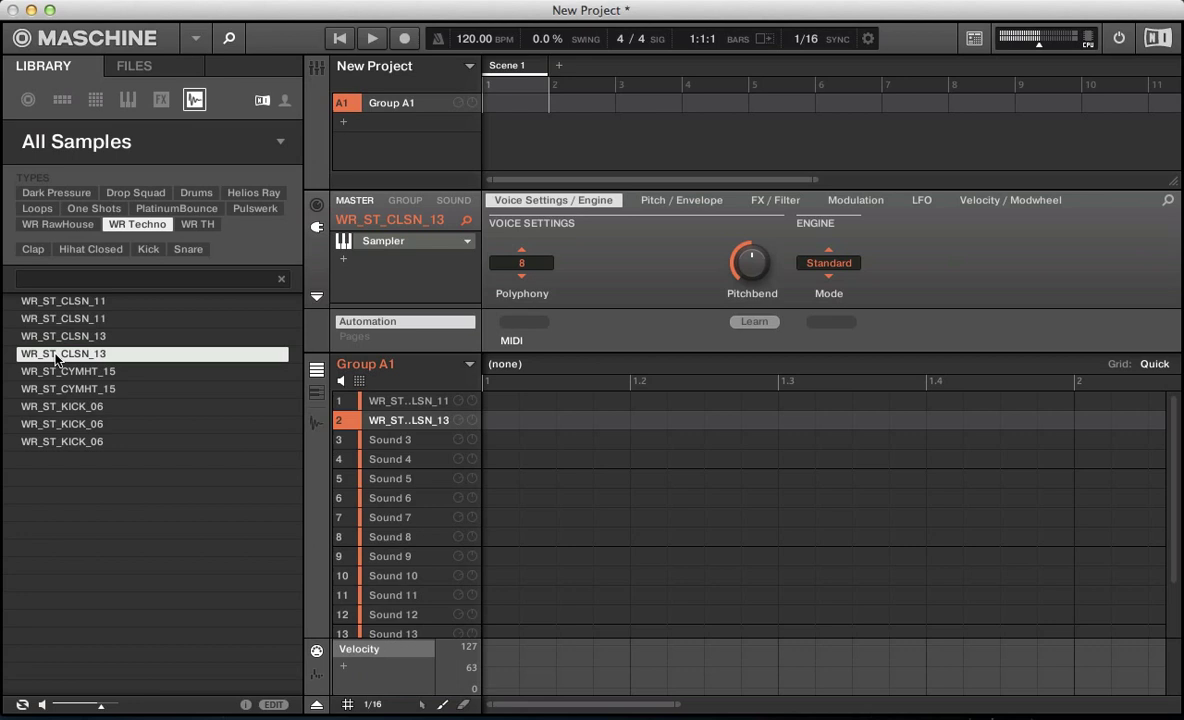
key(Down)
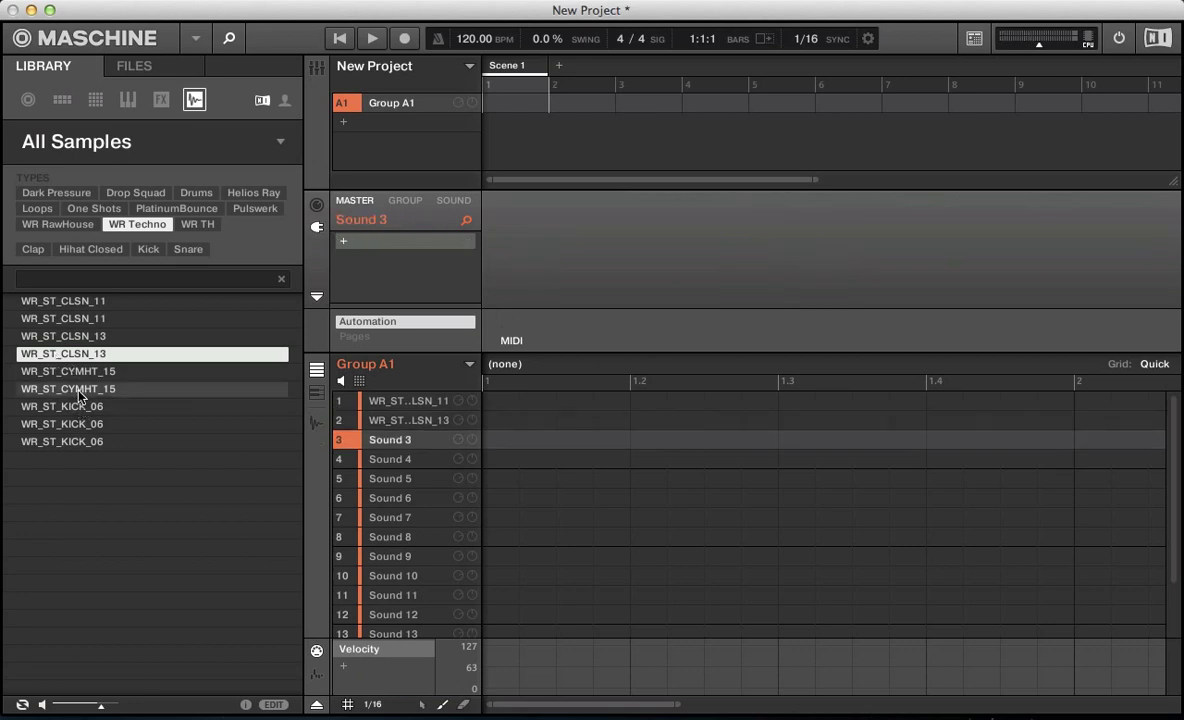
double_click(78, 389)
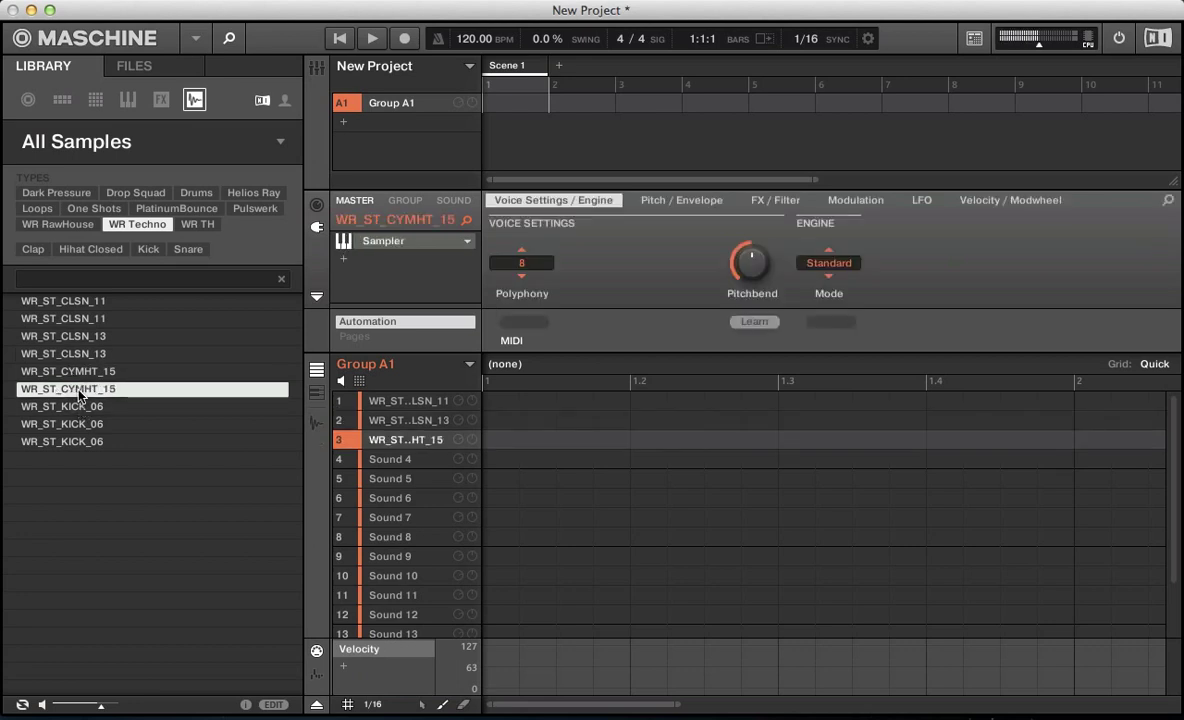
- Show the pad view and assign pad 1, holding WR_ST_CLSN_11, to link group 1 as Master
key(Up)
click(359, 381)
click(400, 536)
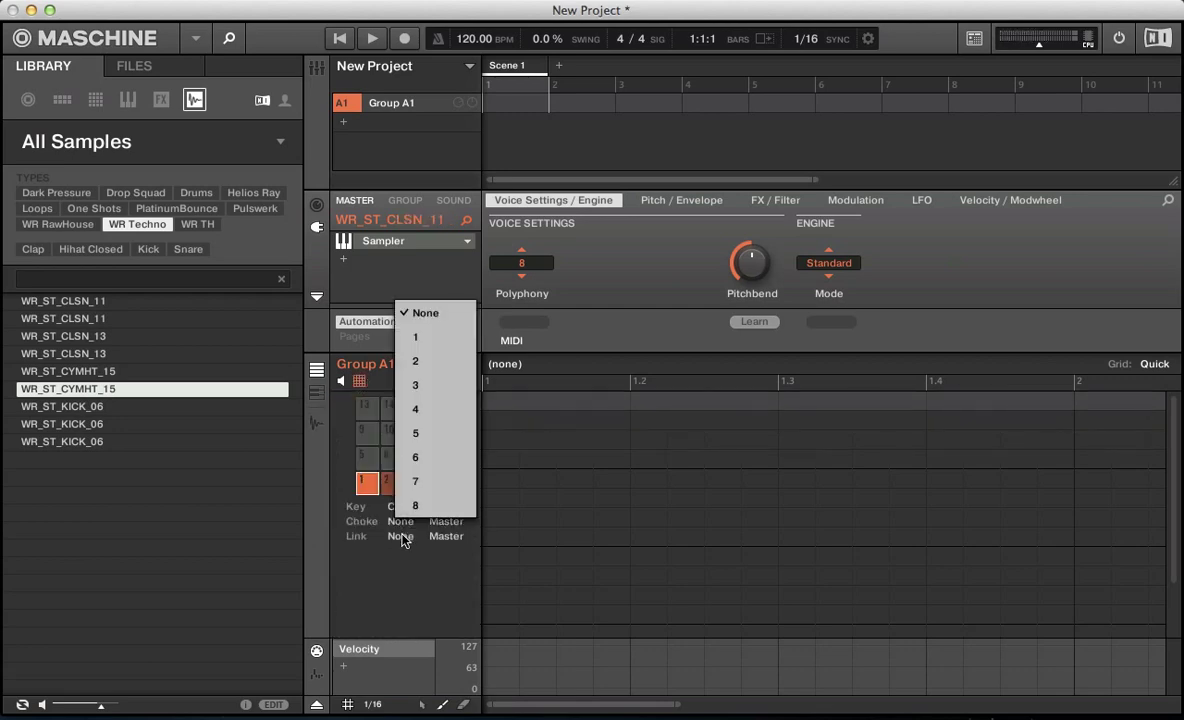
click(409, 338)
- Assign pad 2, holding WR_ST_CLSN_13, to link group 1 with the Slave role
click(391, 483)
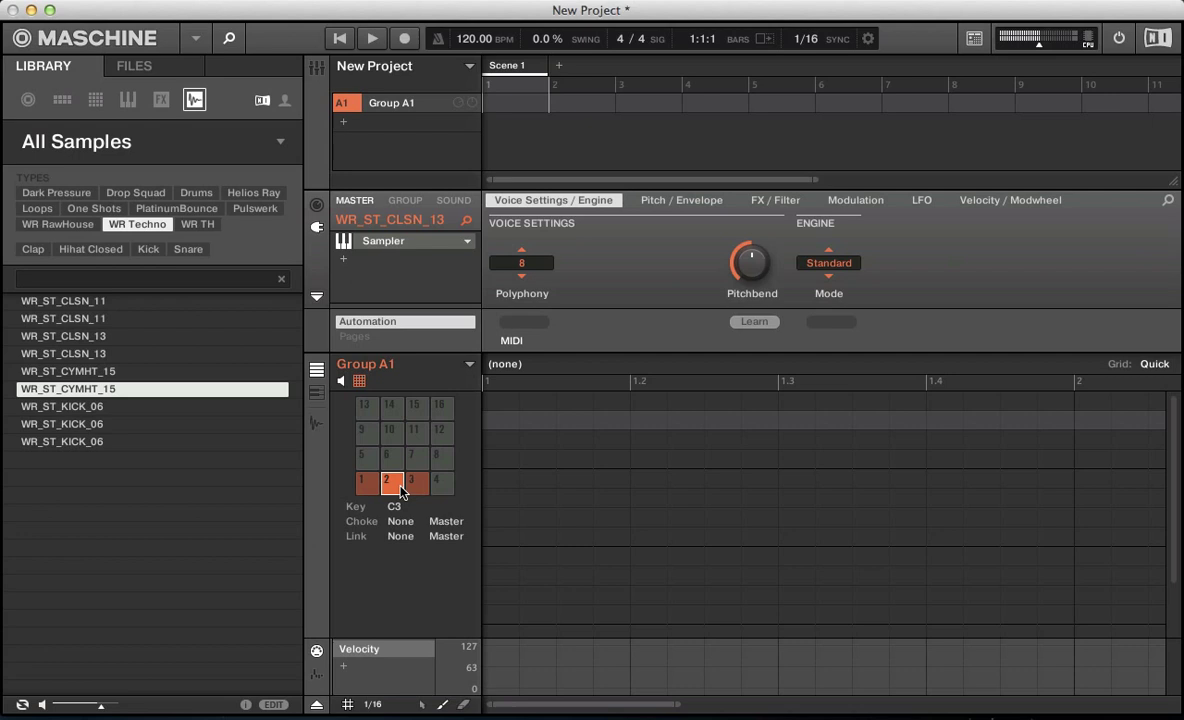
click(400, 536)
click(412, 337)
click(437, 537)
click(467, 586)
- Assign pad 3, holding WR_ST_CYMHT_15, to link group 1 with the Slave role
click(417, 483)
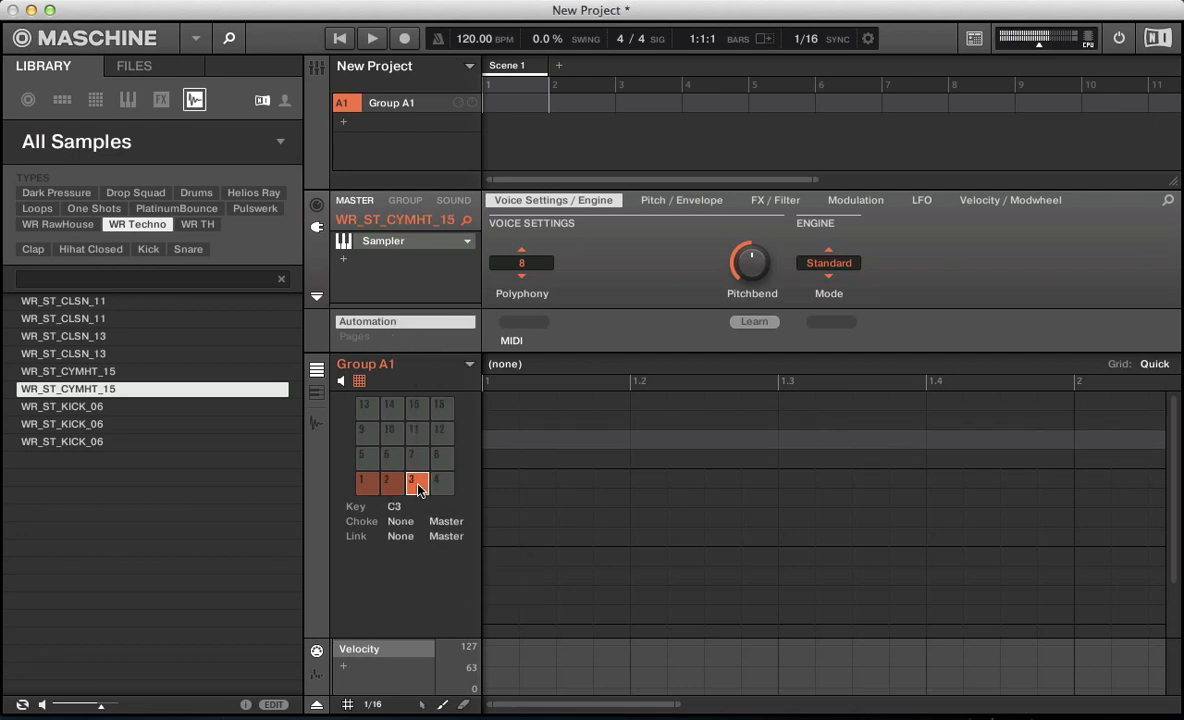
click(398, 537)
click(412, 337)
click(447, 539)
click(465, 582)
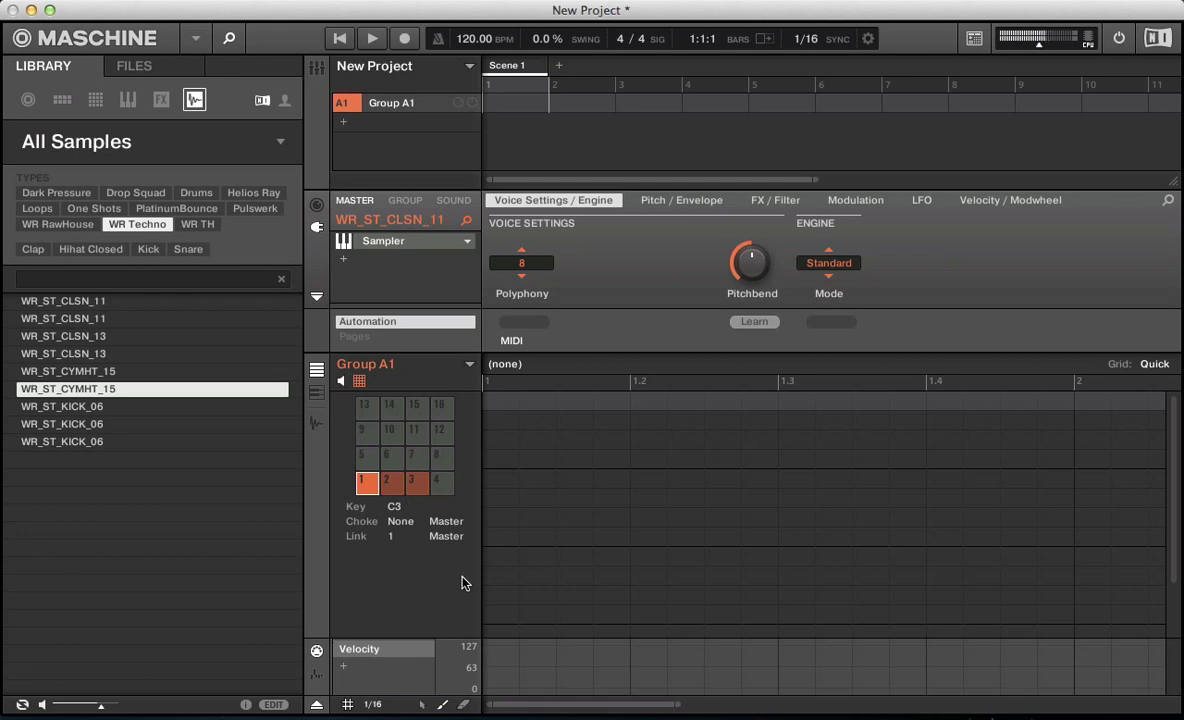
click(357, 382)
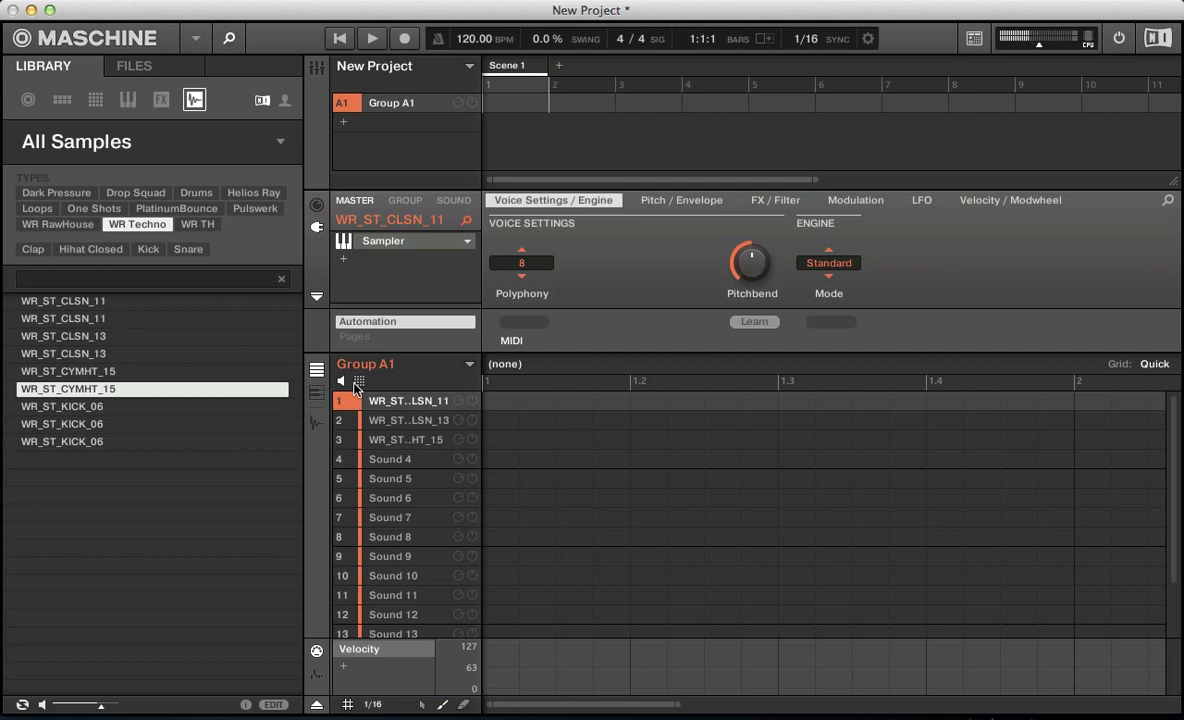
click(358, 382)
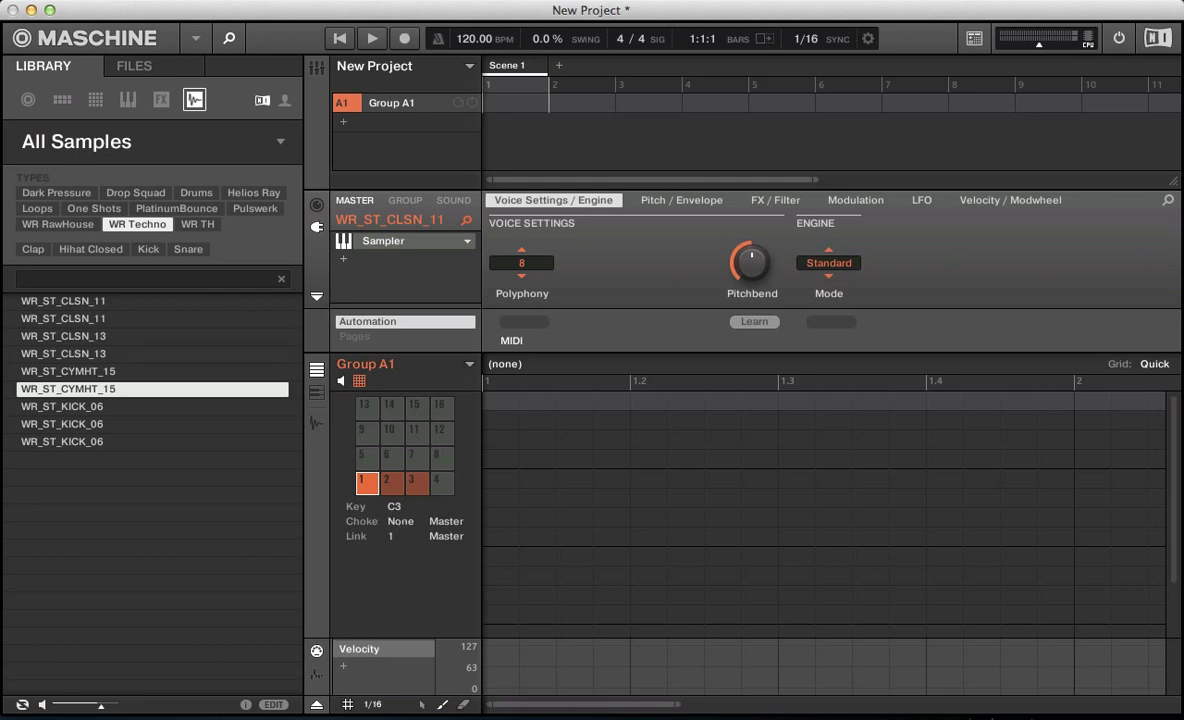
- Start a new project, discarding the changes to the current one
click(150, 2)
click(158, 17)
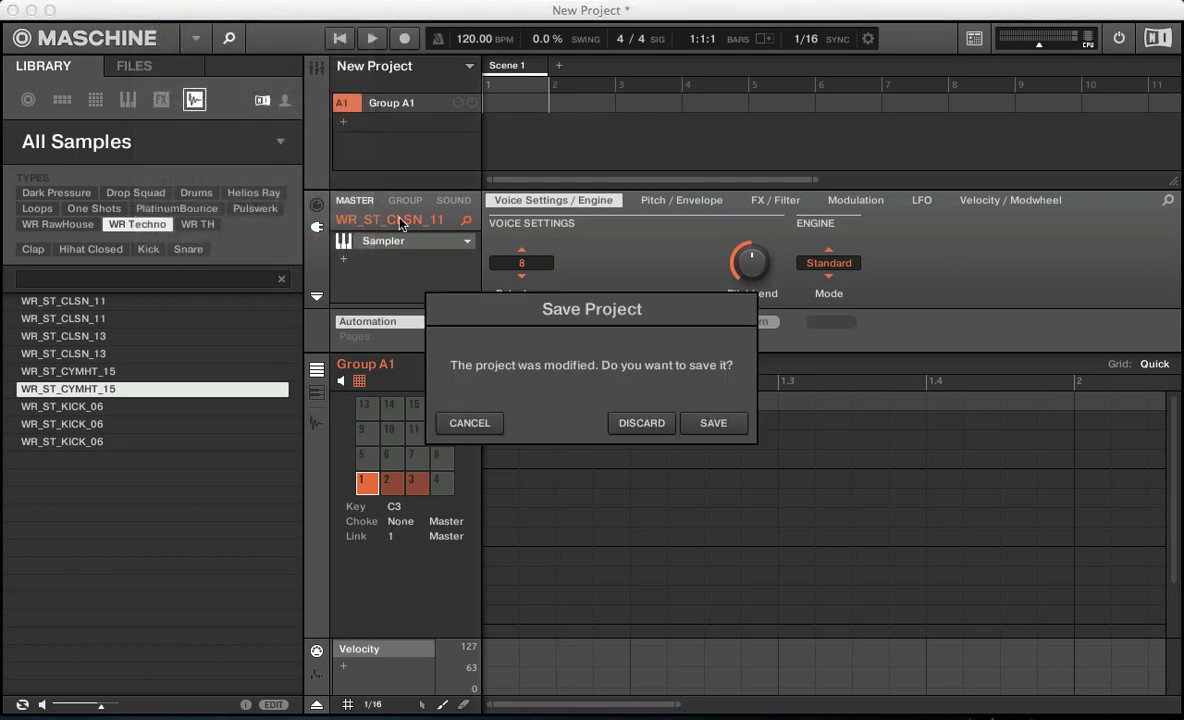
click(642, 421)
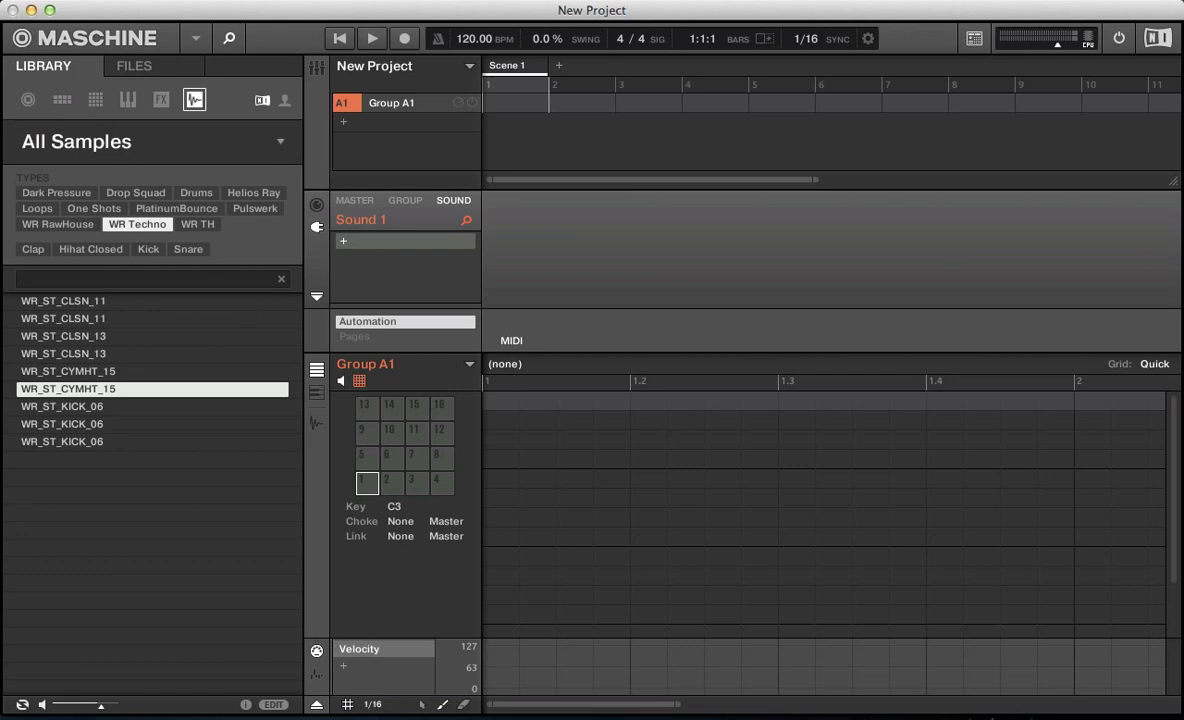
- Browse the library's groups and load the Andre Winter Minimize Kit with its pattern into group A1
click(62, 101)
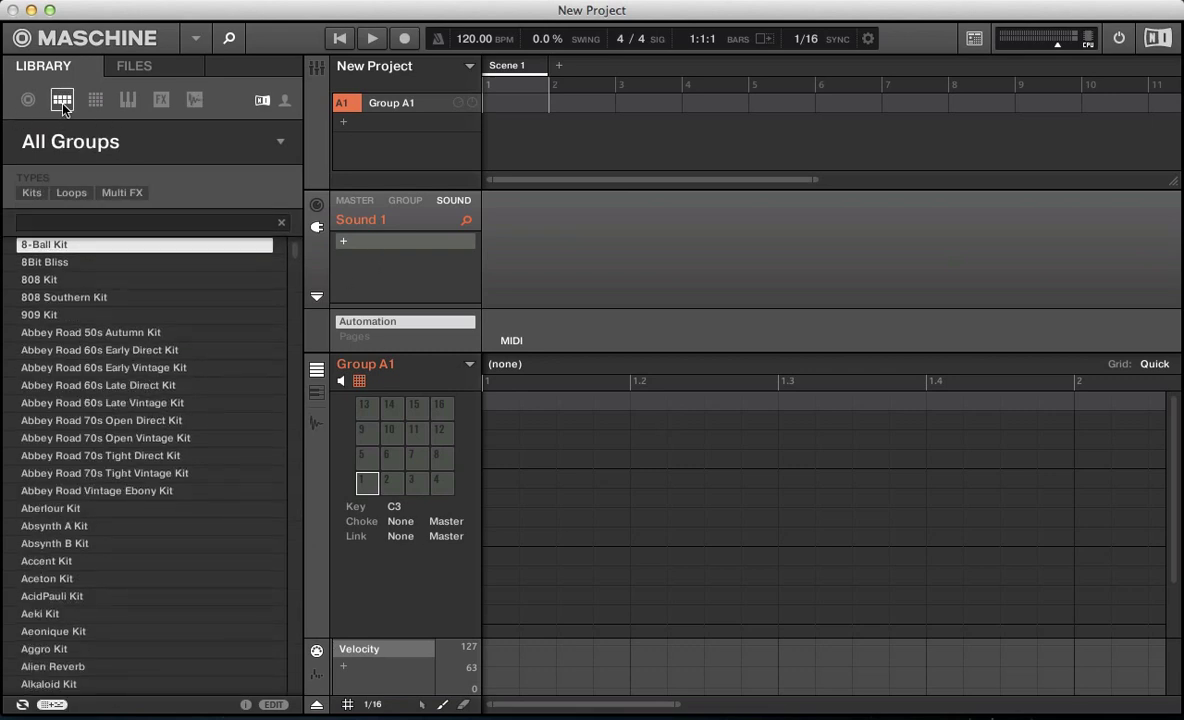
scroll(100, 545, down, 5)
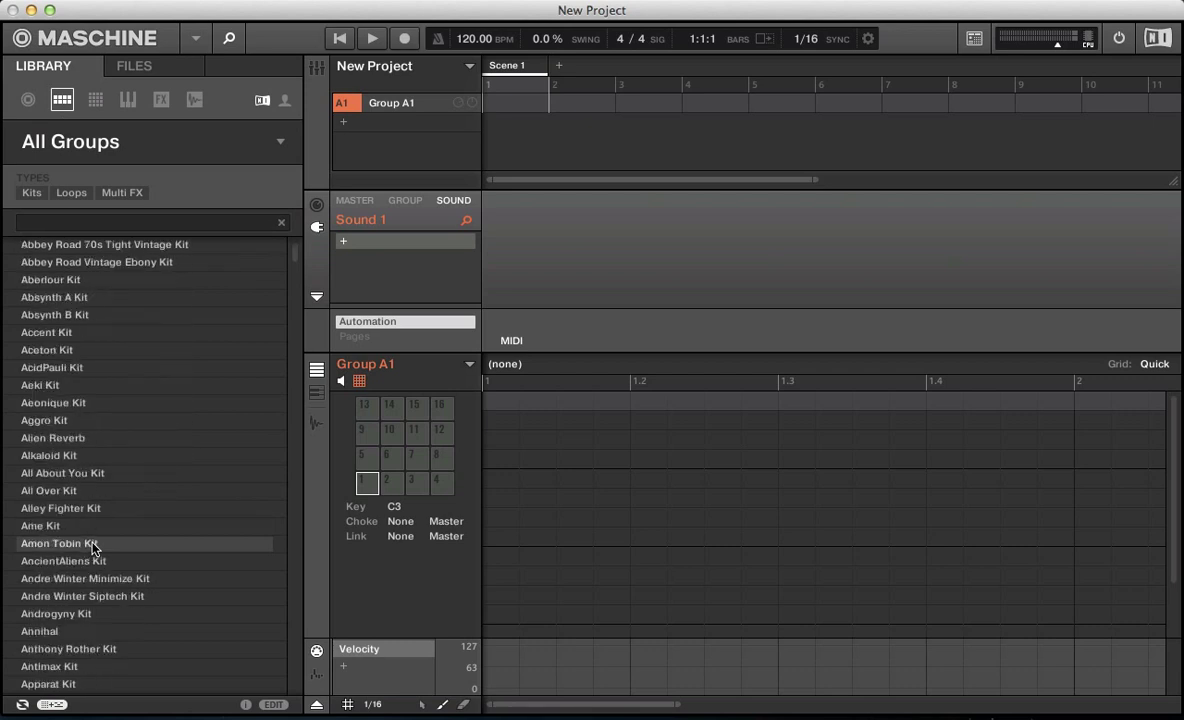
click(96, 580)
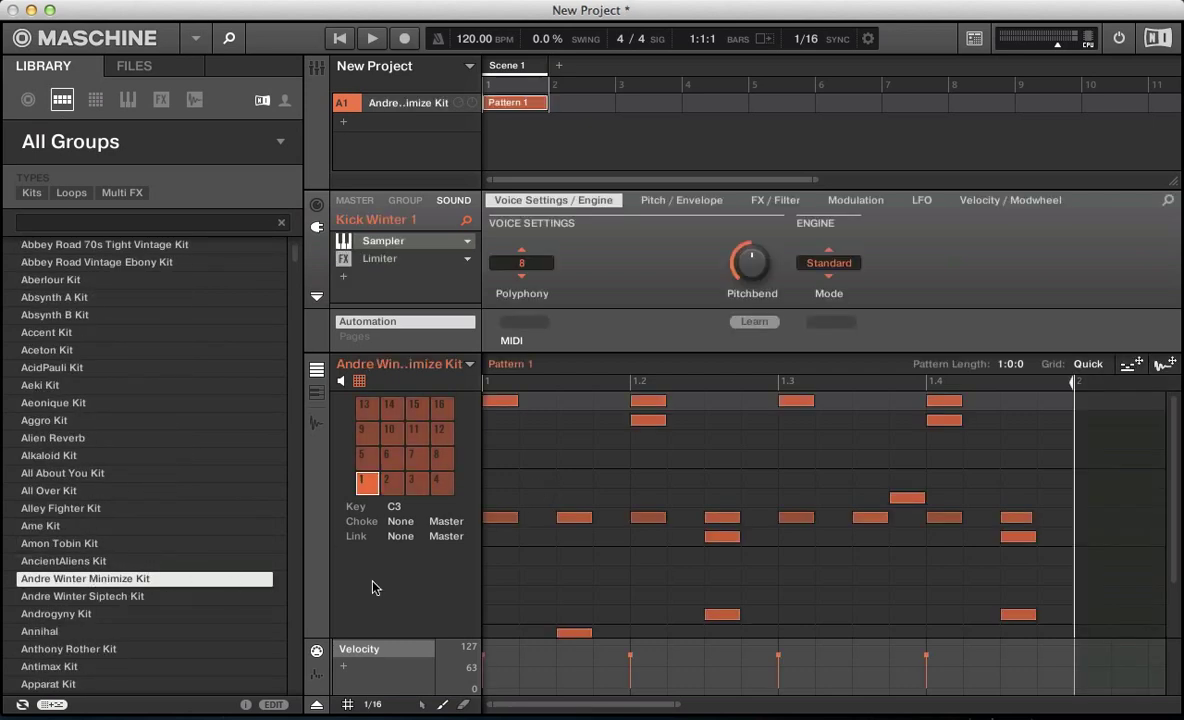
- Delete all the notes in the kit's Pattern 1
click(607, 497)
key(super+a)
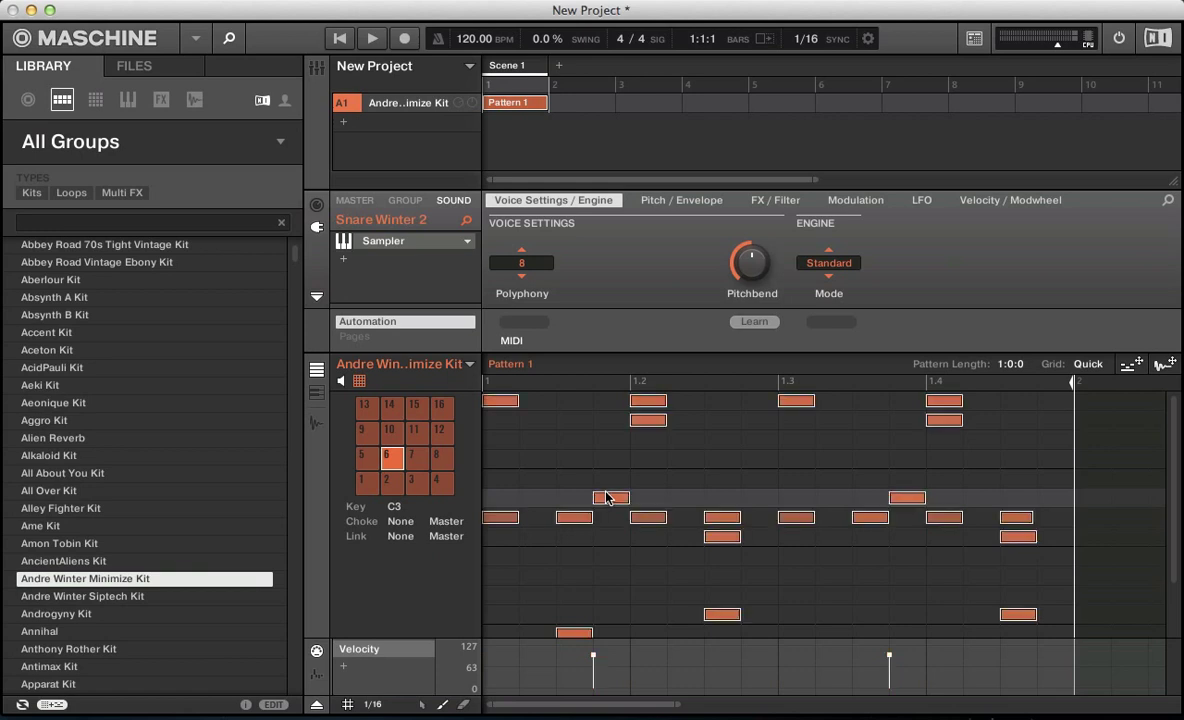
key(BackSpace)
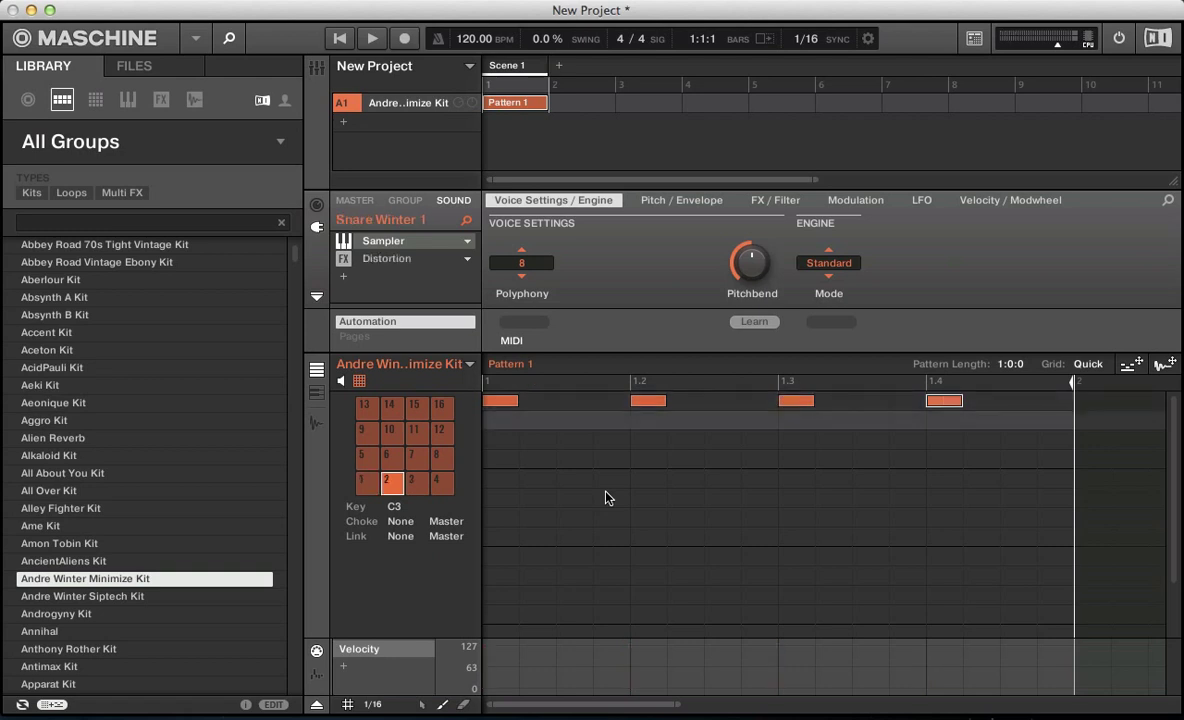
- Start playback and add four ClosedHH Winter 1 notes to Pattern 1, one on the off-beat of each beat
key(space)
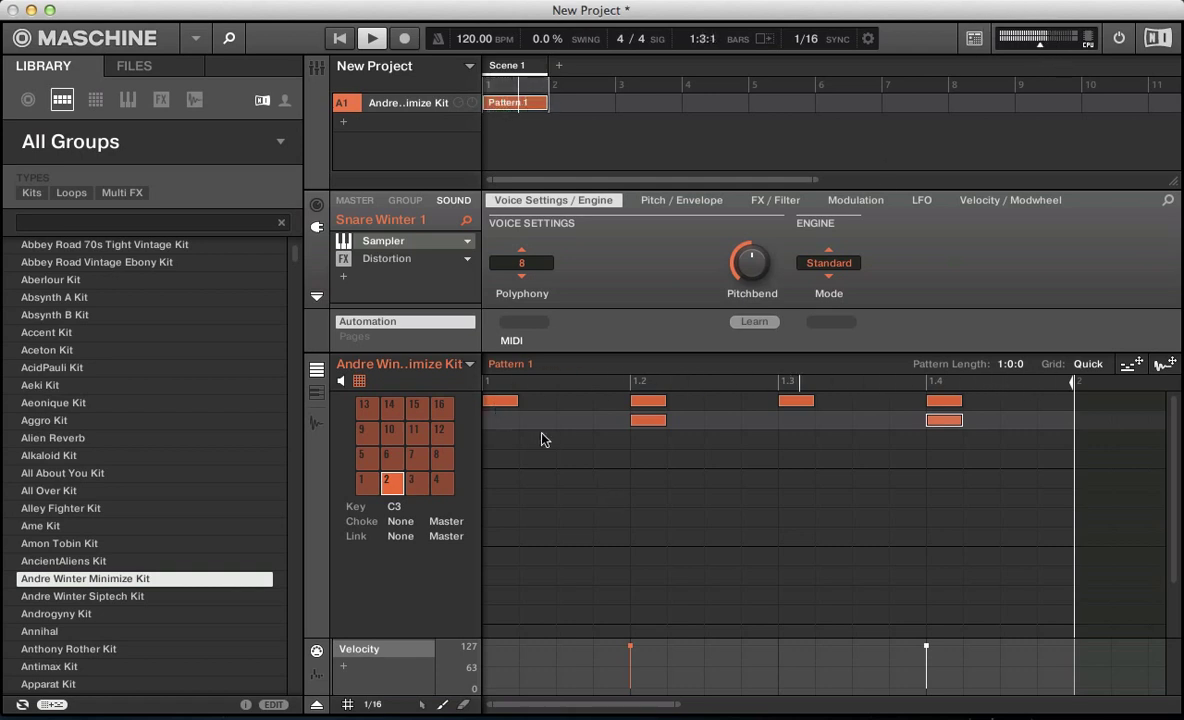
click(568, 440)
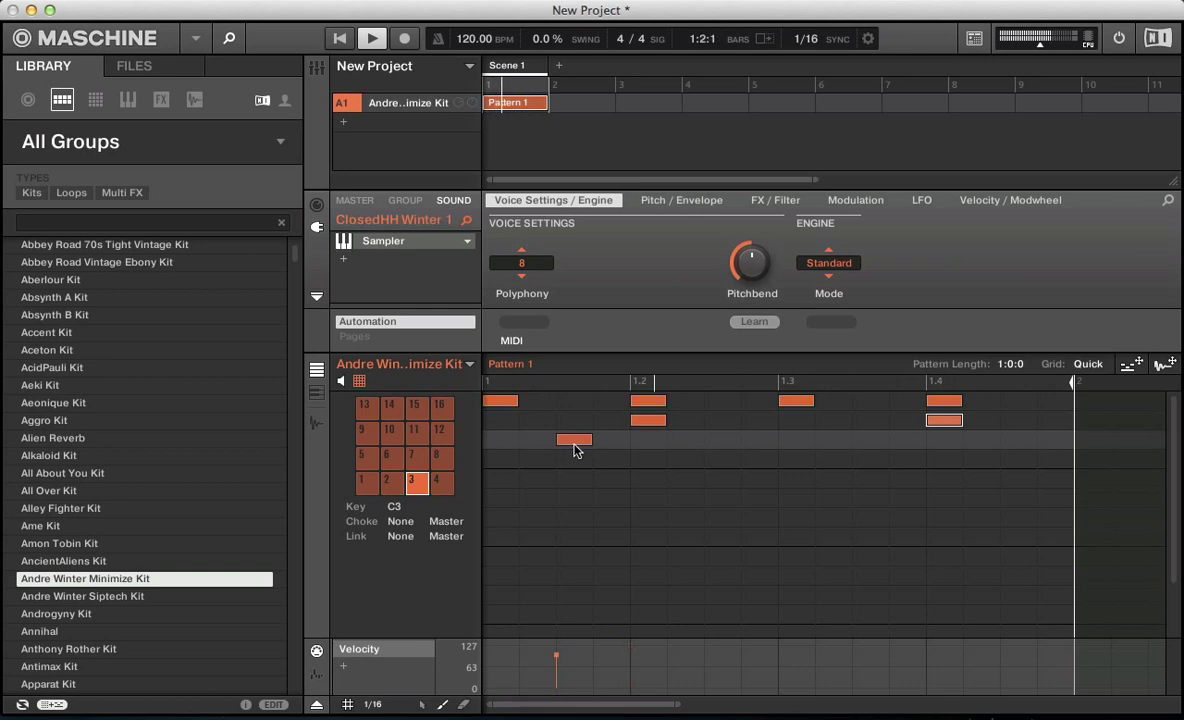
click(726, 440)
click(870, 440)
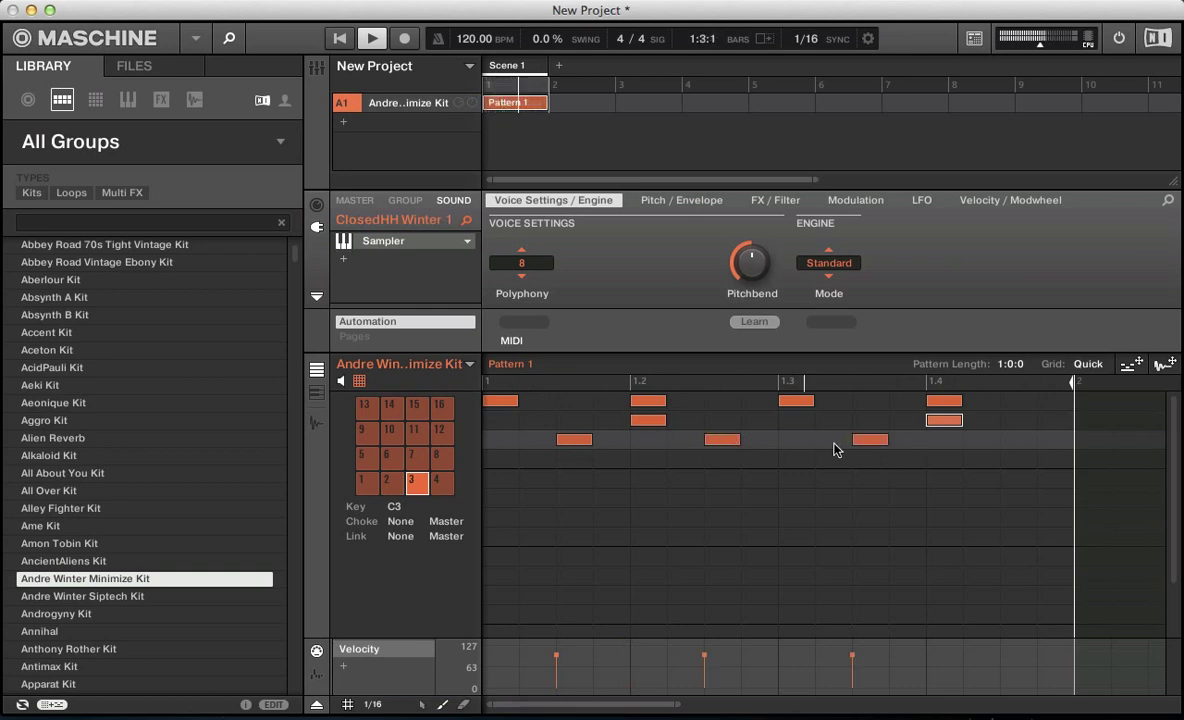
click(1018, 441)
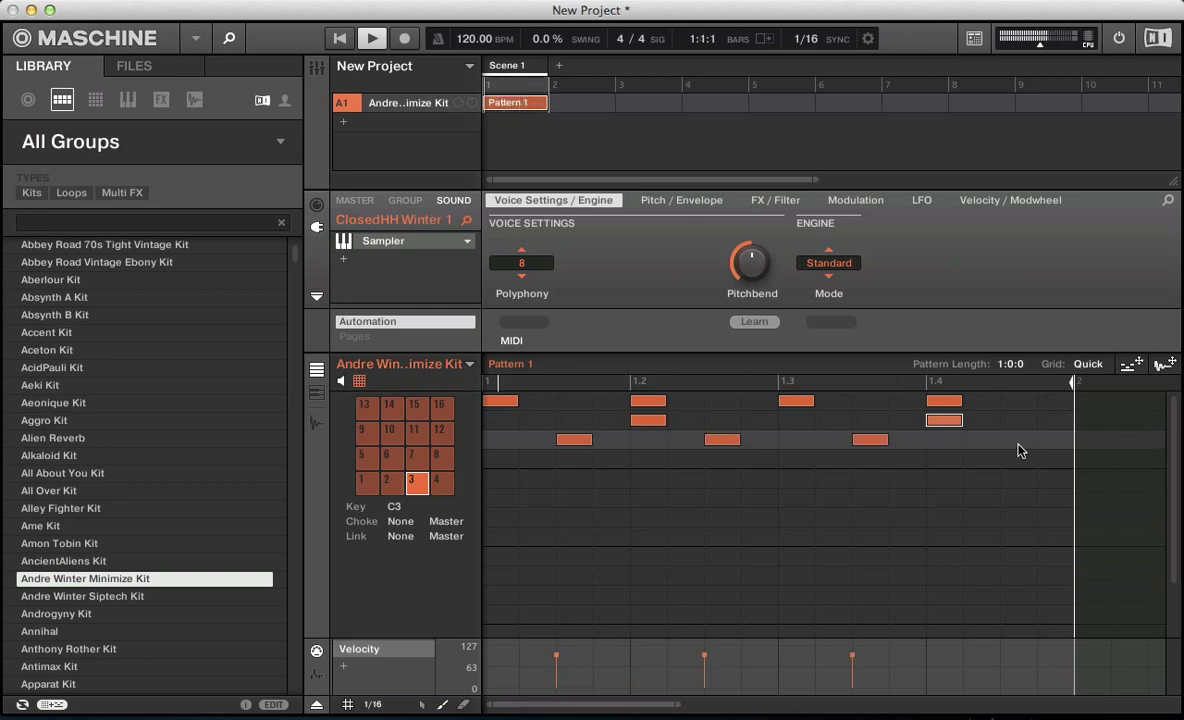
- Add five OpenHH Winter notes to Pattern 1 on the second sixteenths of beats 1, 2 and 4 and the fourth sixteenths of beats 2 and 3
click(530, 461)
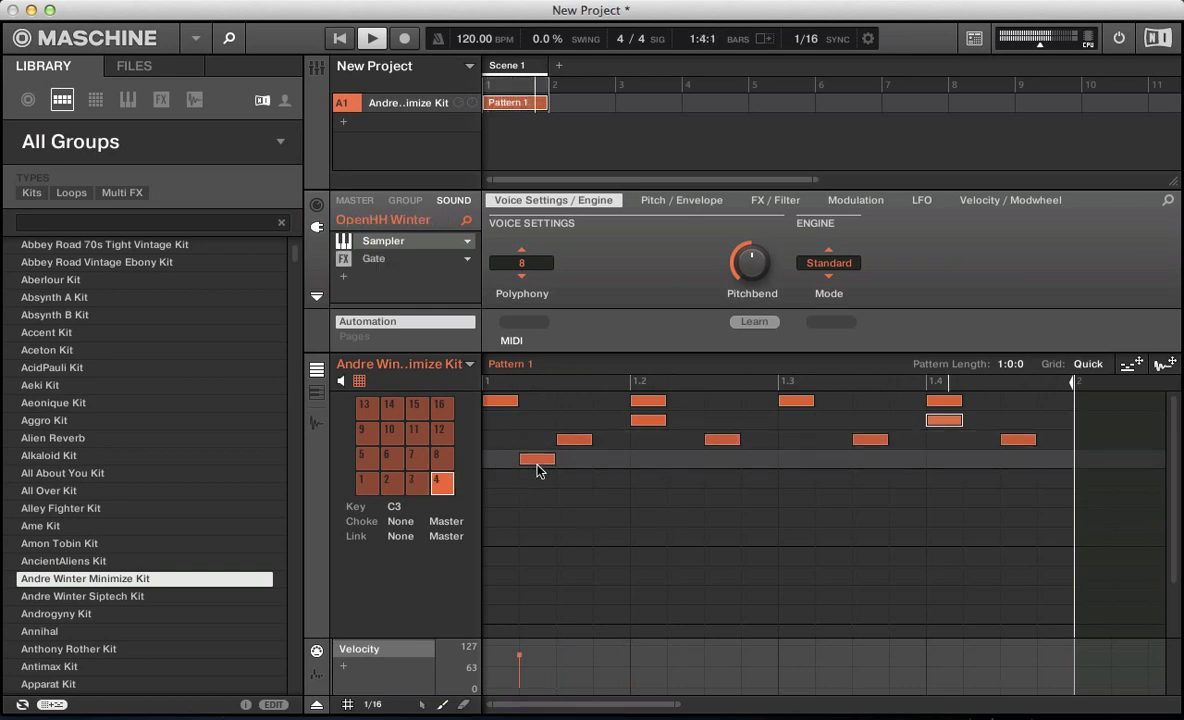
click(682, 461)
click(759, 461)
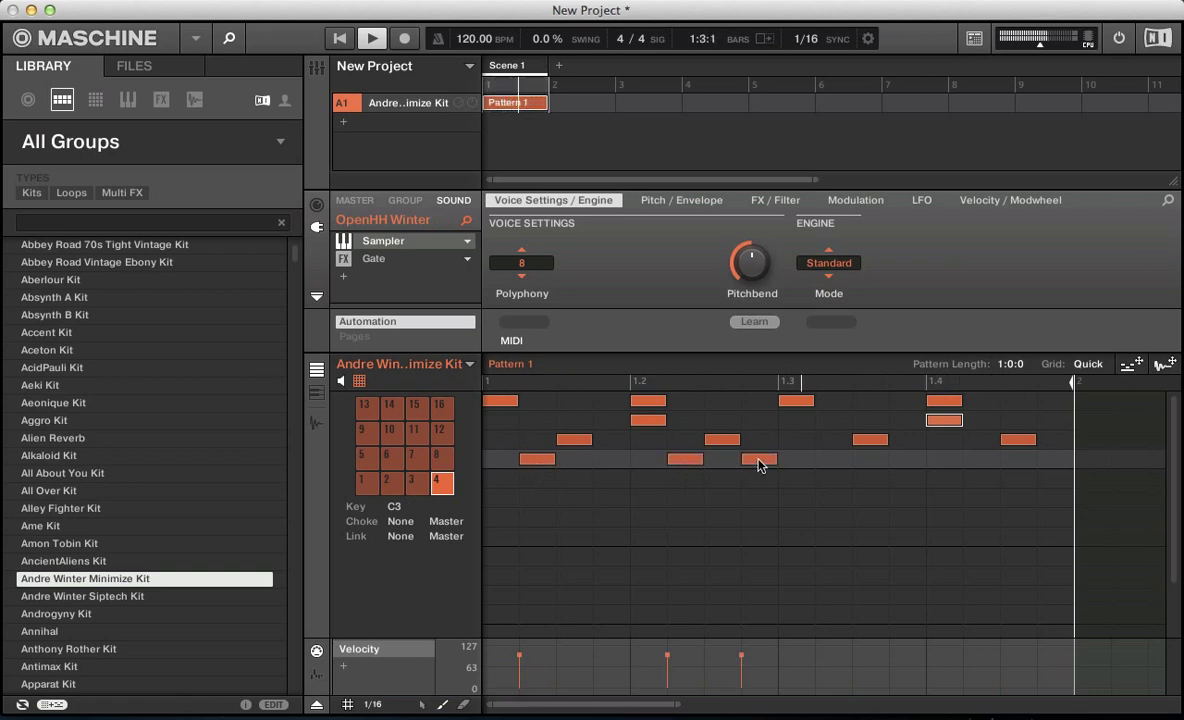
click(907, 461)
click(978, 461)
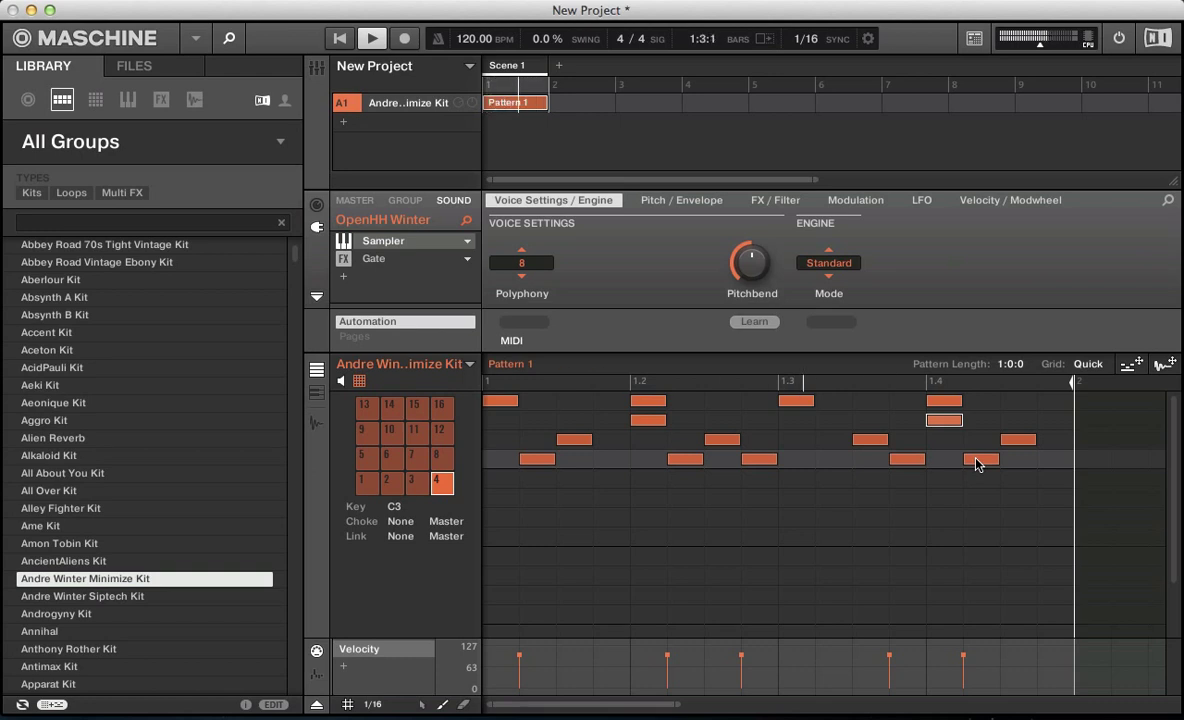
key(space)
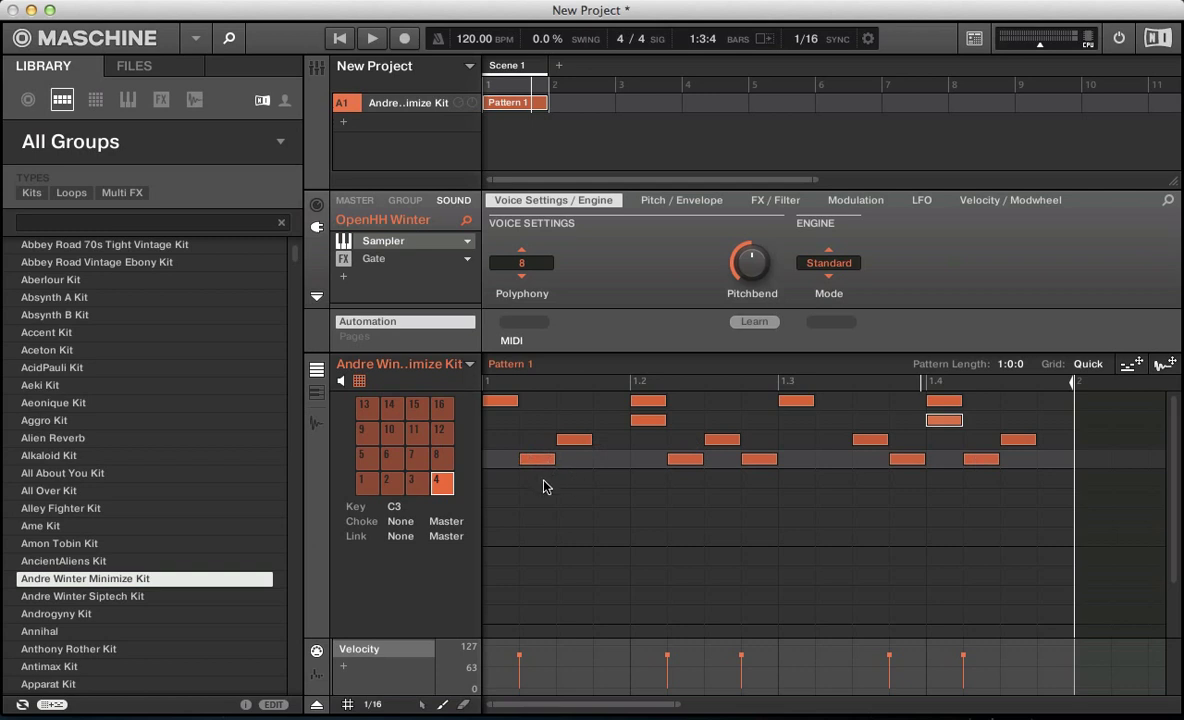
- Mute the sounds on pads 1 and 2 and play the pattern to hear only the closed and open hi-hats
key(space)
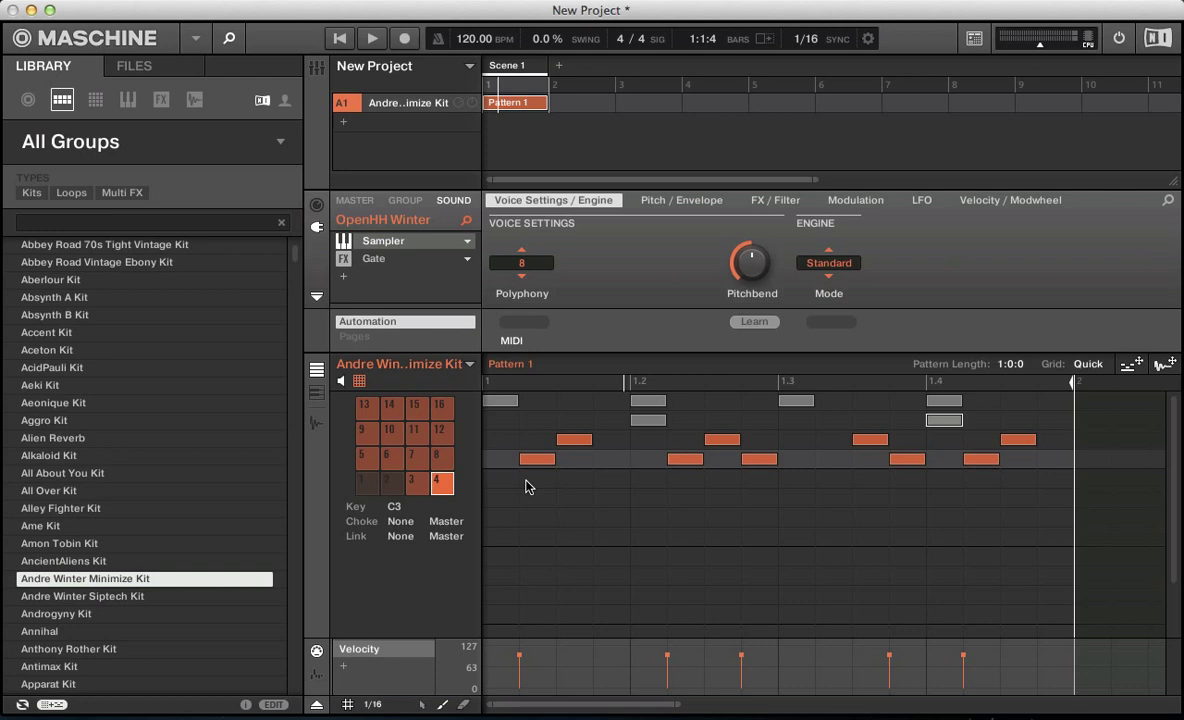
double_click(760, 462)
double_click(769, 465)
- Assign the ClosedHH Winter 1 sound on pad 3 to choke group 1
click(410, 484)
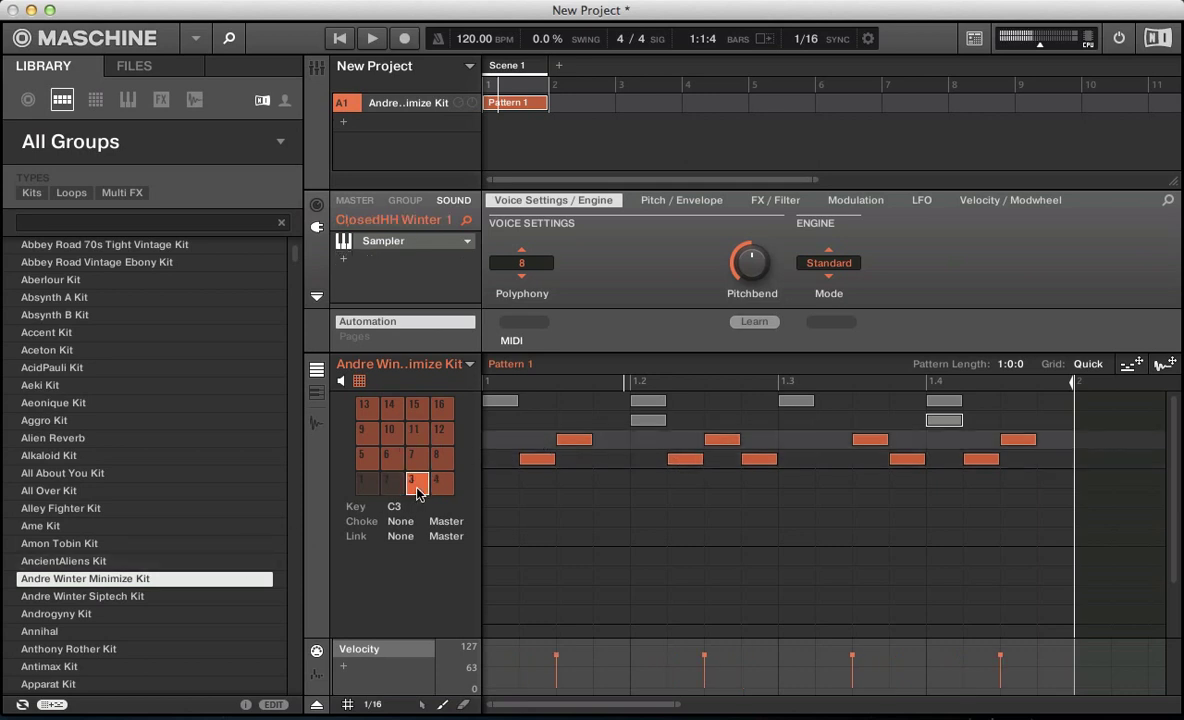
click(399, 521)
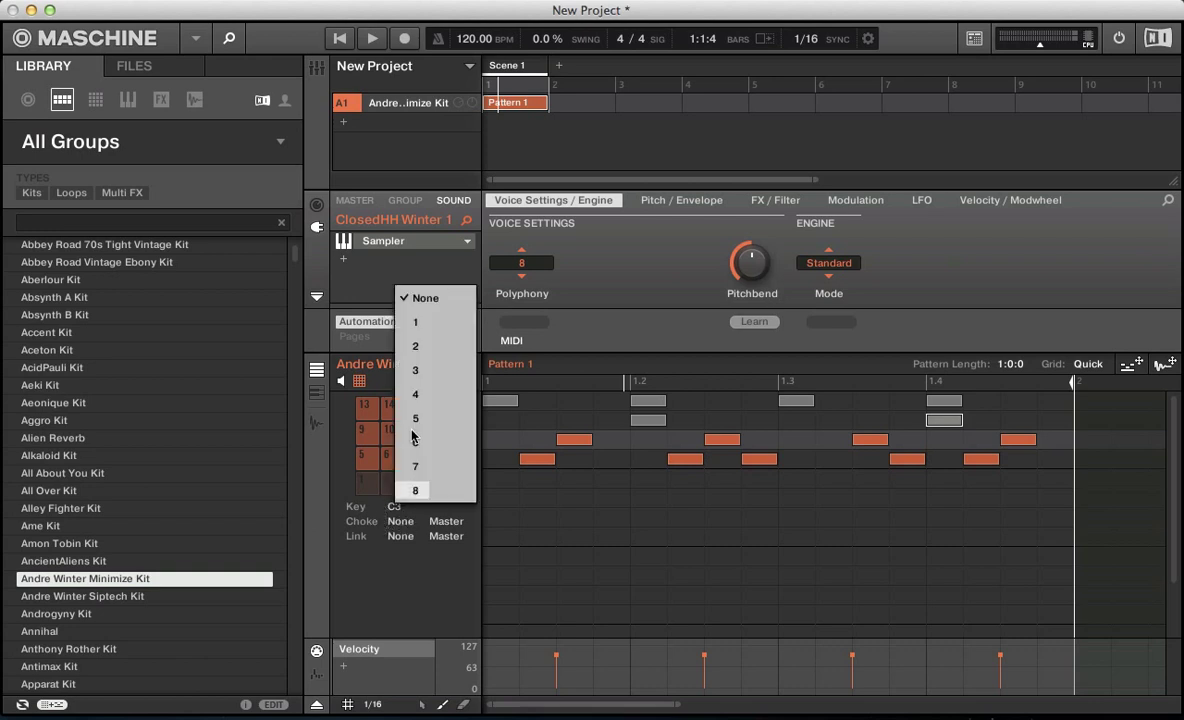
click(395, 301)
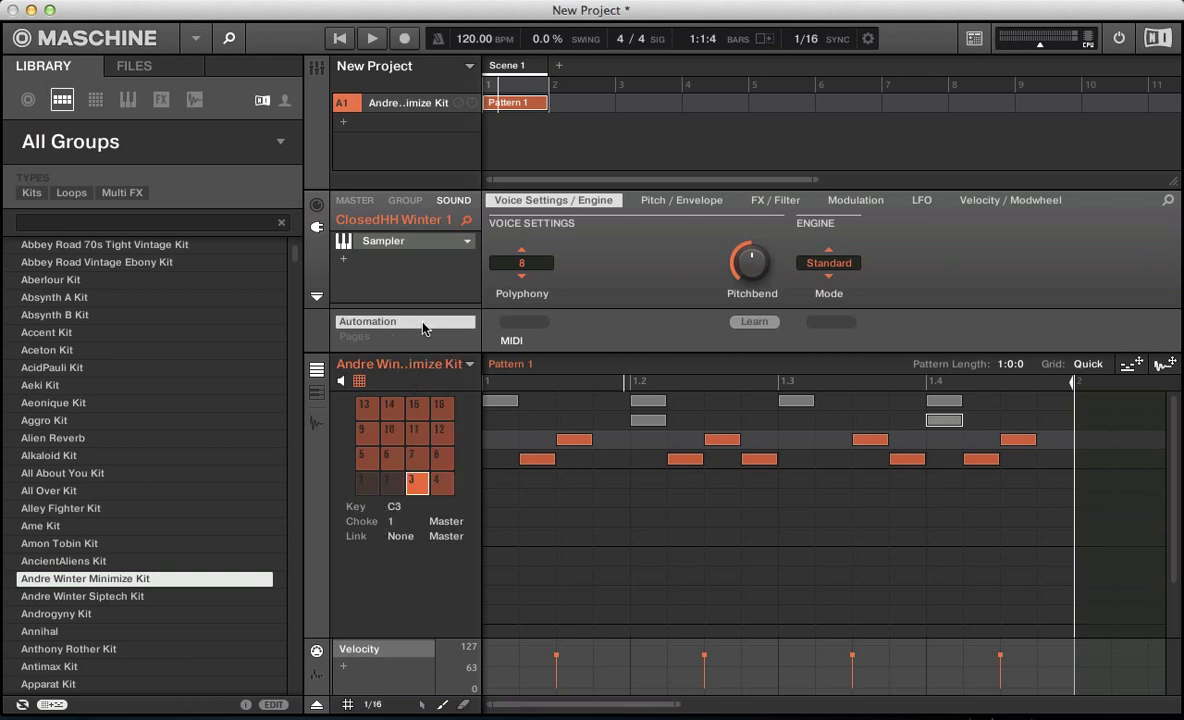
- Assign the OpenHH Winter sound on pad 4 to choke group 1 as Slave
click(438, 485)
click(401, 521)
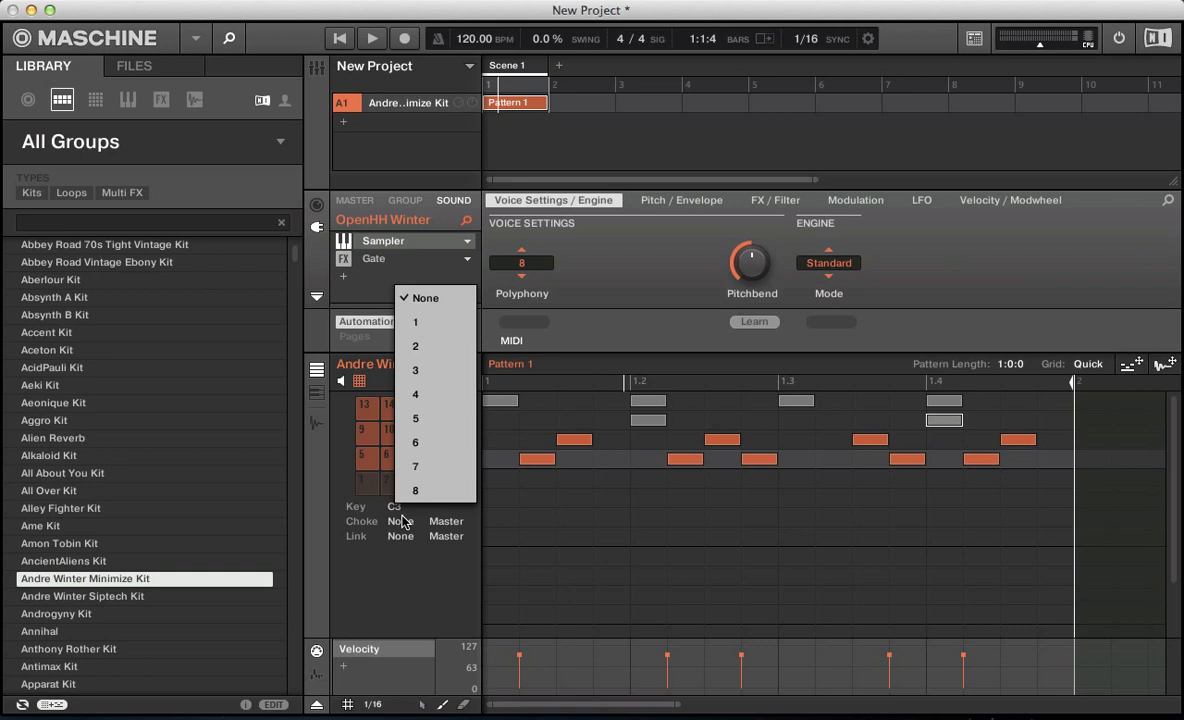
click(390, 300)
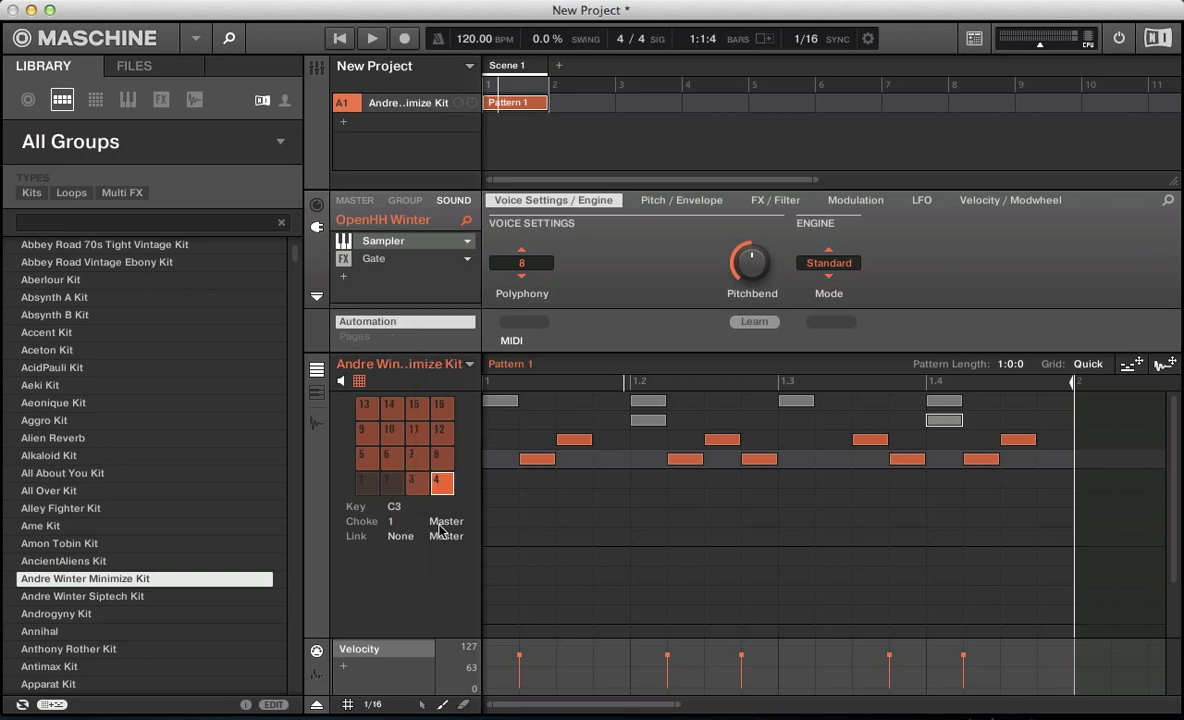
click(446, 521)
click(462, 558)
- Start playback and set the OpenHH Winter sampler's envelope type to Oneshot
key(space)
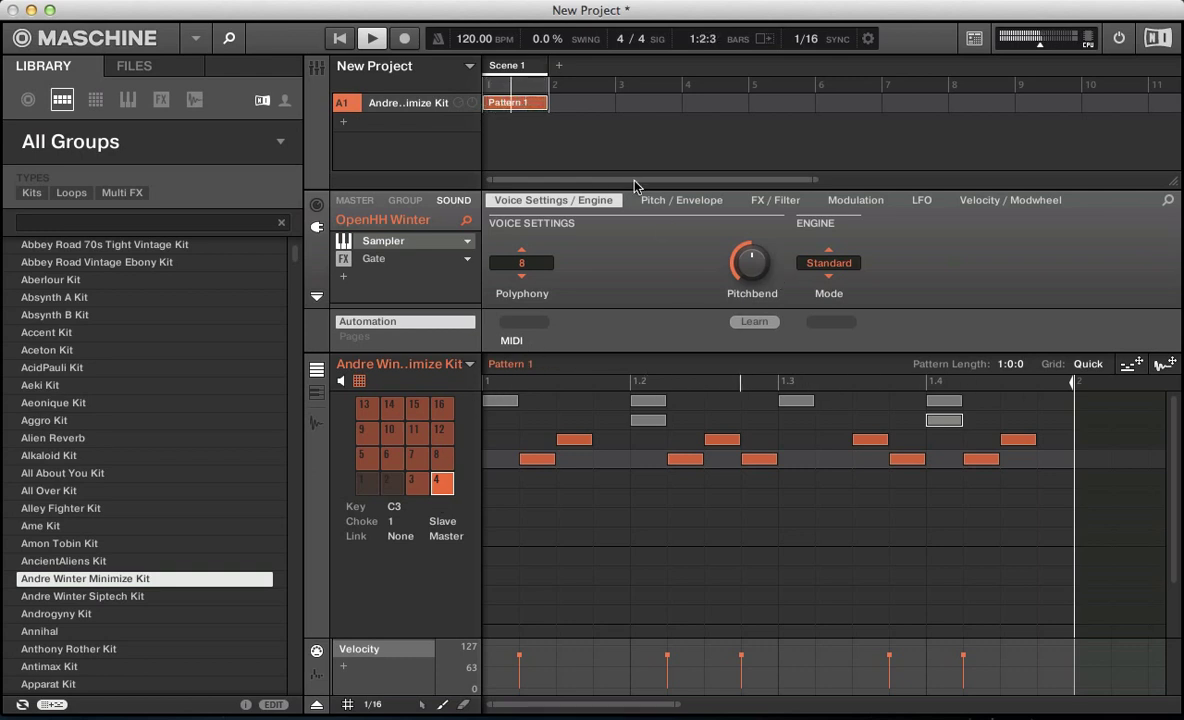
click(665, 200)
click(748, 265)
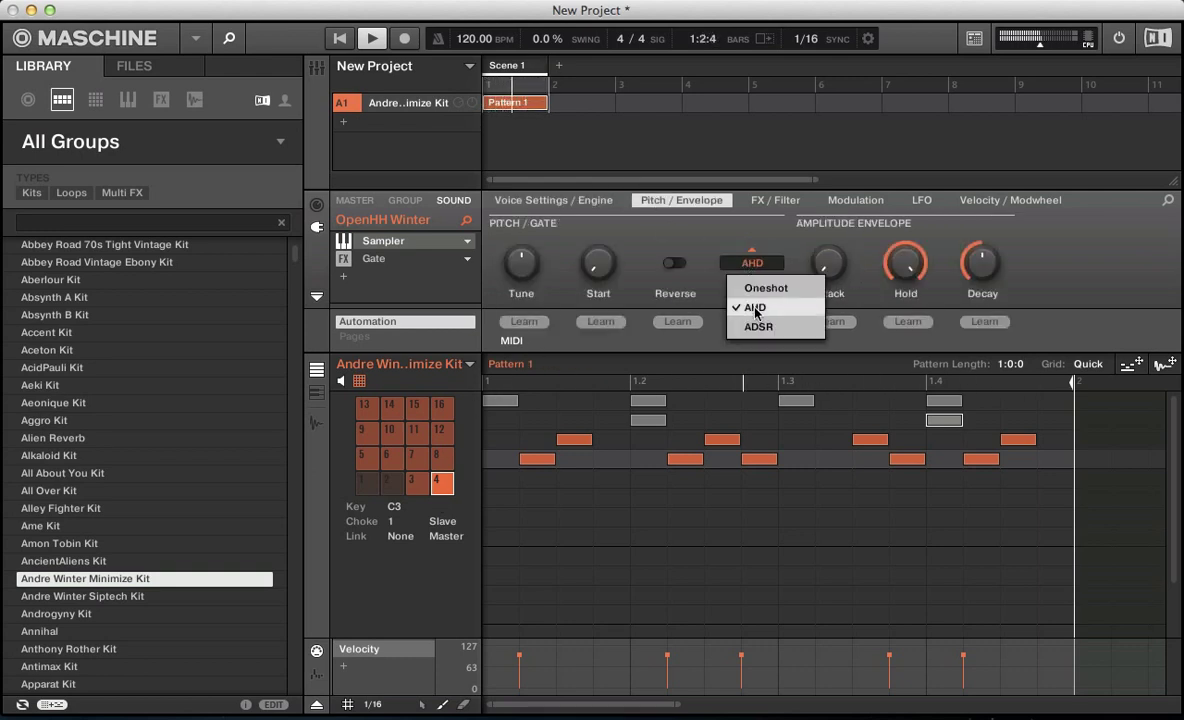
click(757, 286)
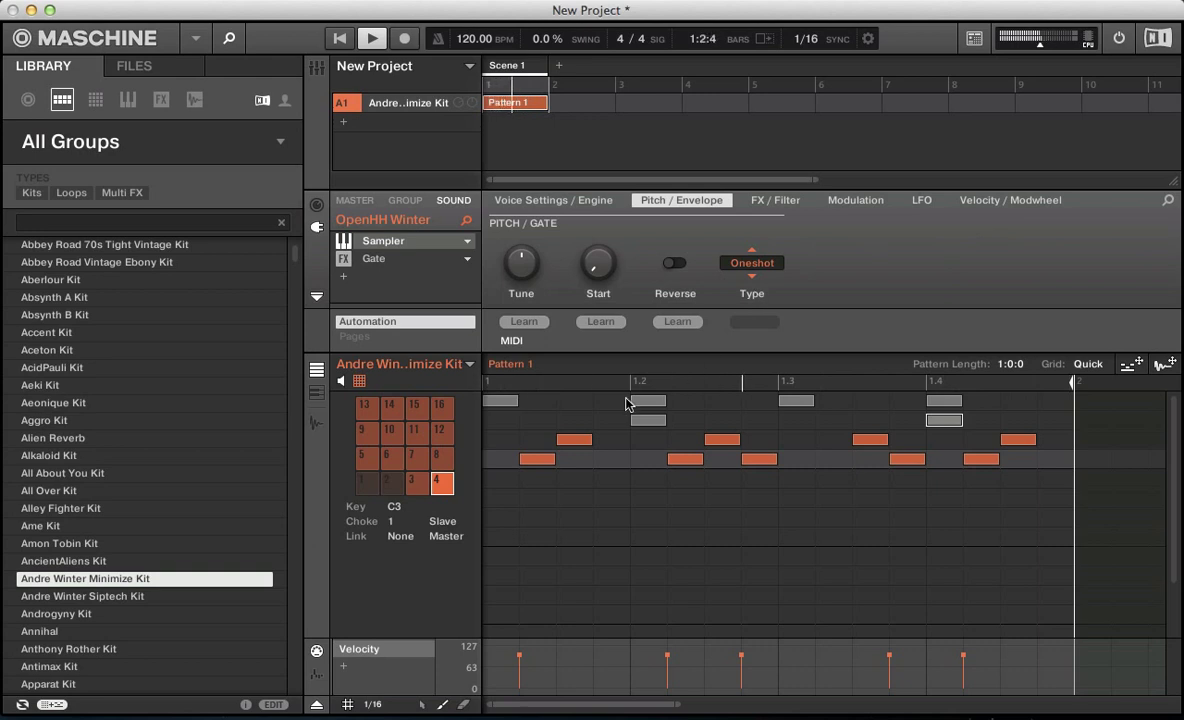
- Compare OpenHH Winter unchoked and choked during playback by setting its choke group to None and back to 1, and stop playback
click(394, 524)
click(402, 280)
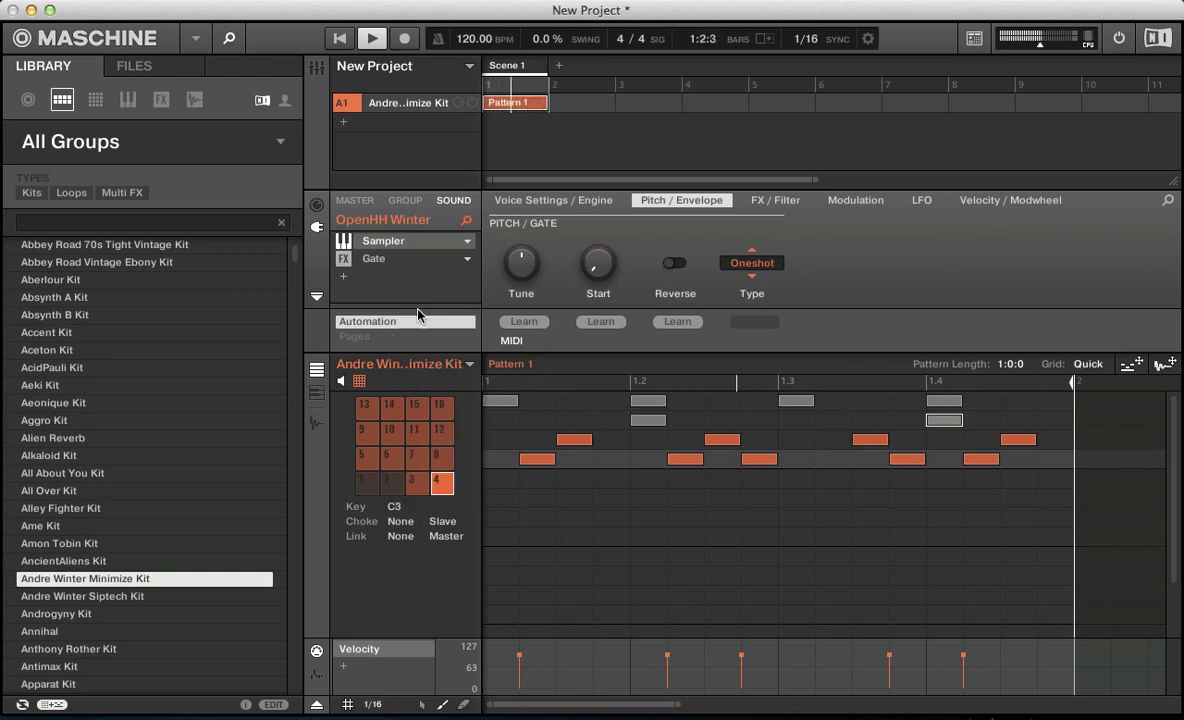
click(399, 524)
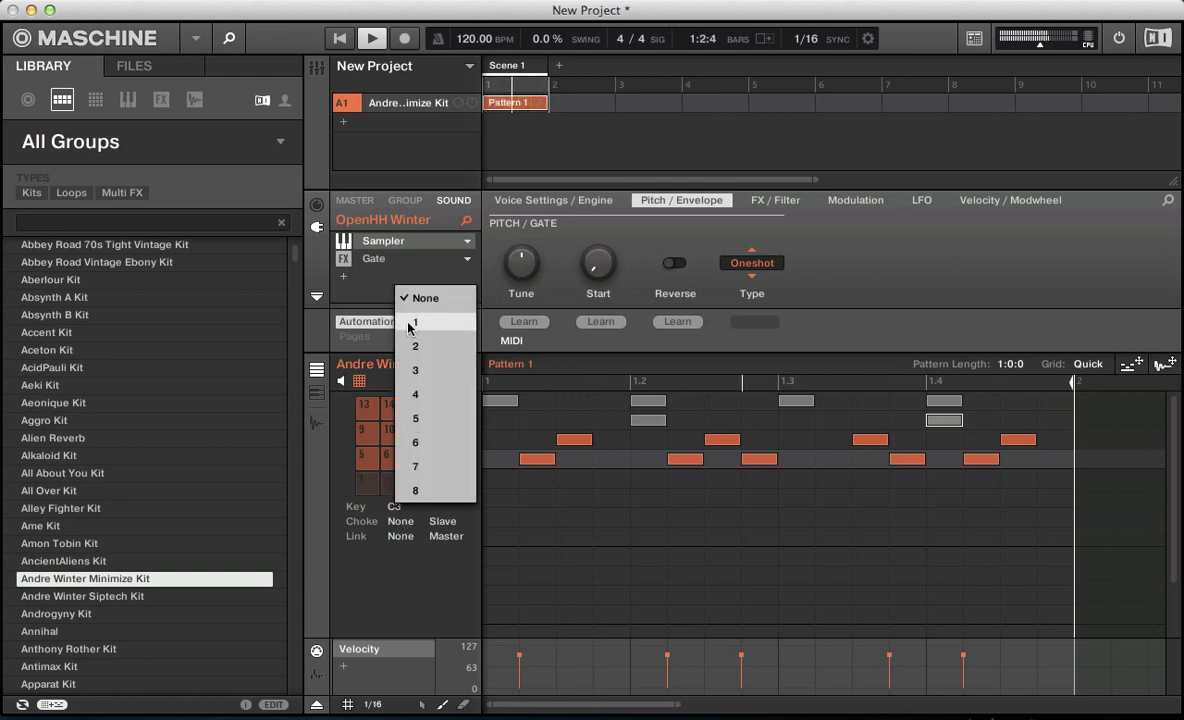
click(412, 318)
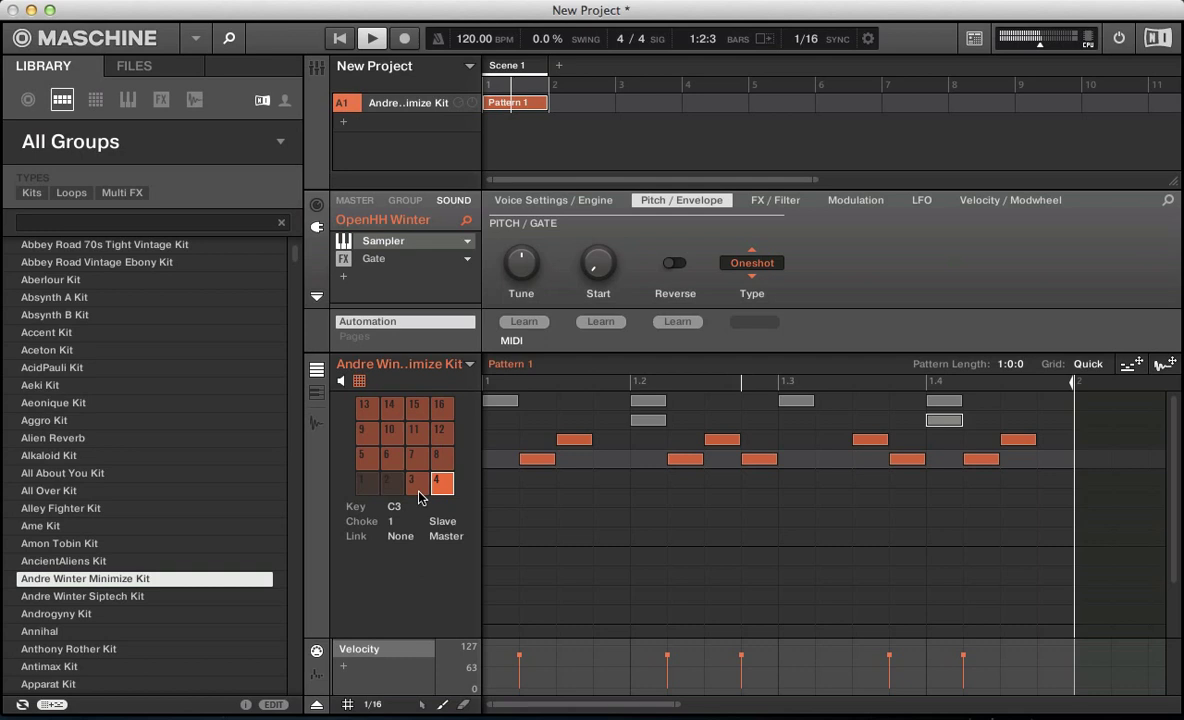
key(space)
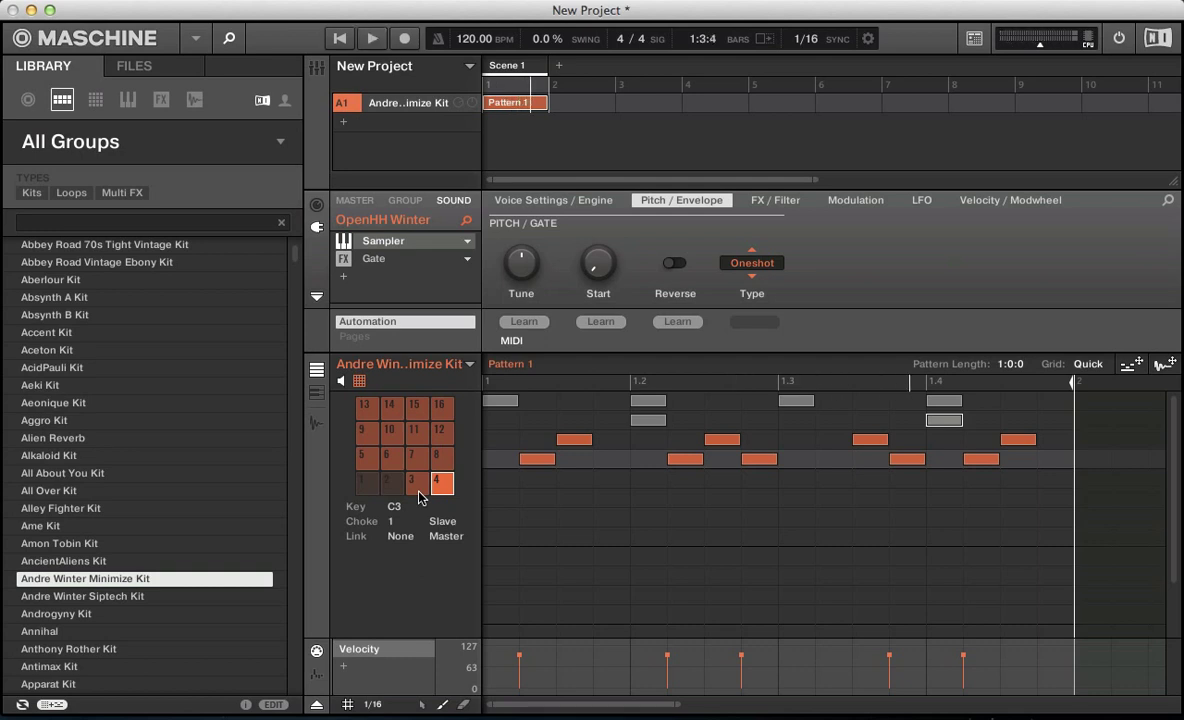